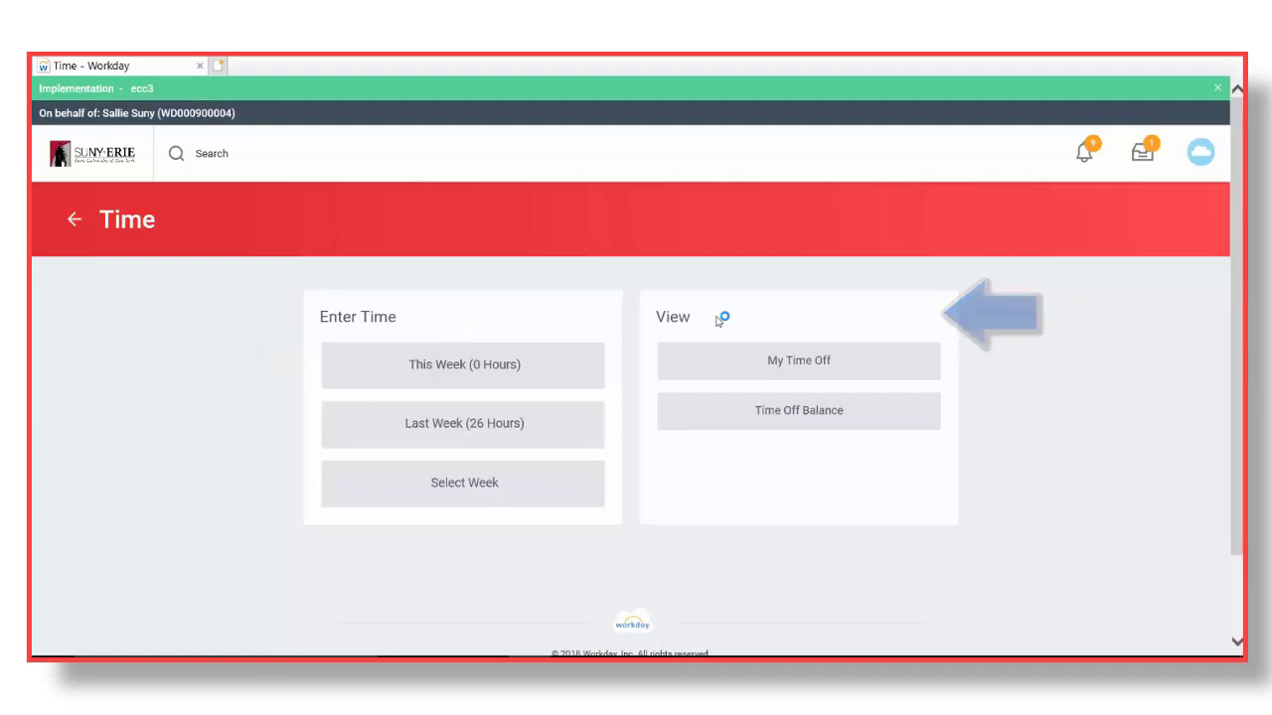
# - Open My Time Off and review the submitted absence requests
pyautogui.click(793, 365)
pyautogui.scroll(-1, 796, 365)
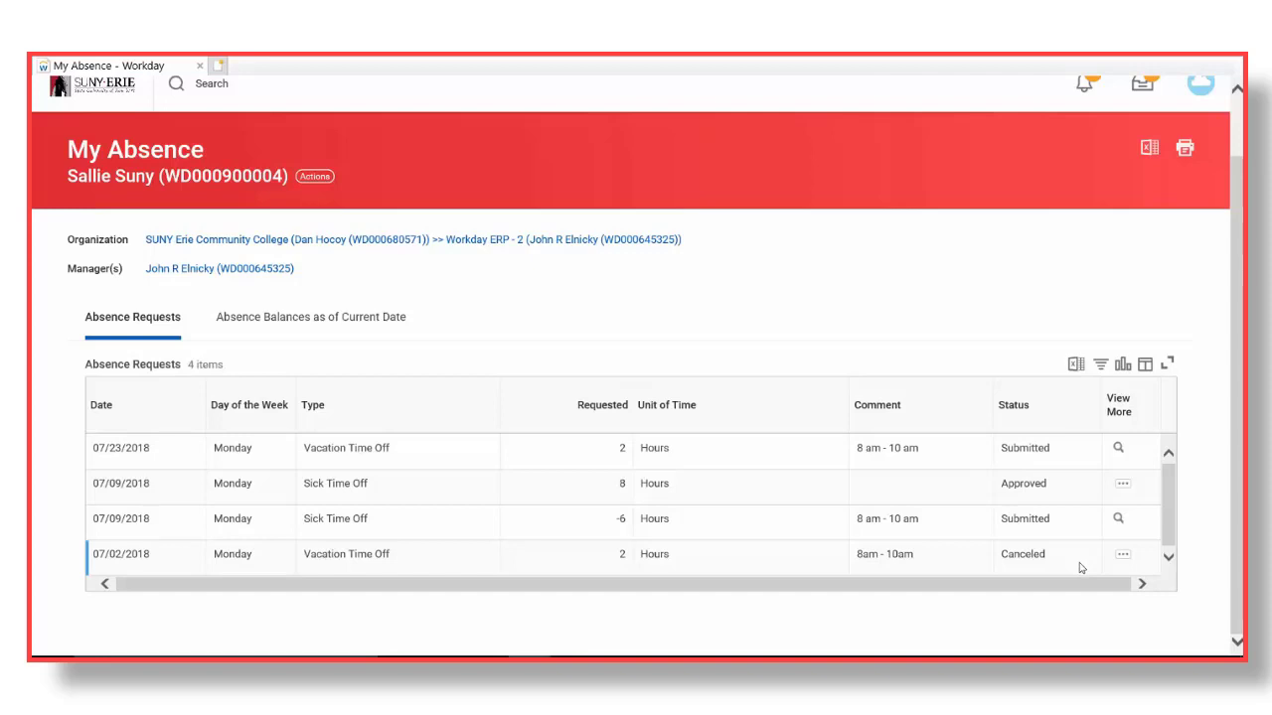
# - Return to the Time page through the home page and open last week's timesheet
pyautogui.click(106, 89)
pyautogui.scroll(-2, 765, 339)
pyautogui.click(979, 354)
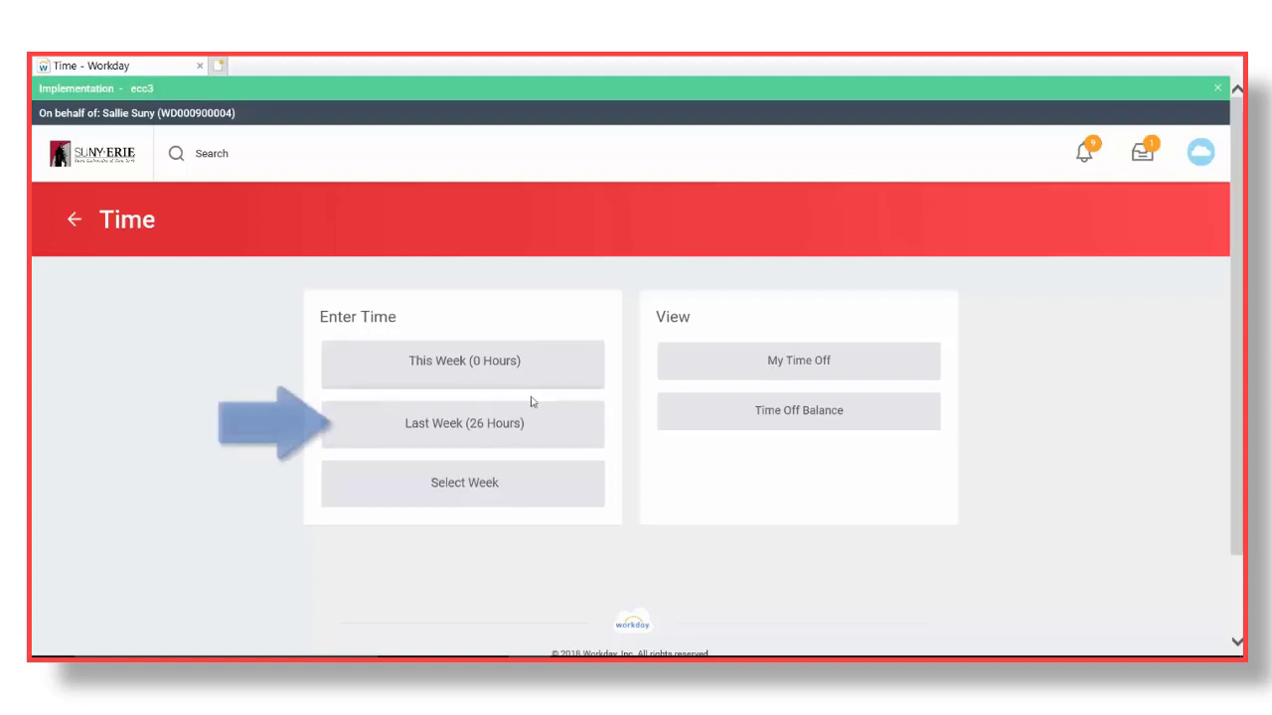
pyautogui.click(453, 434)
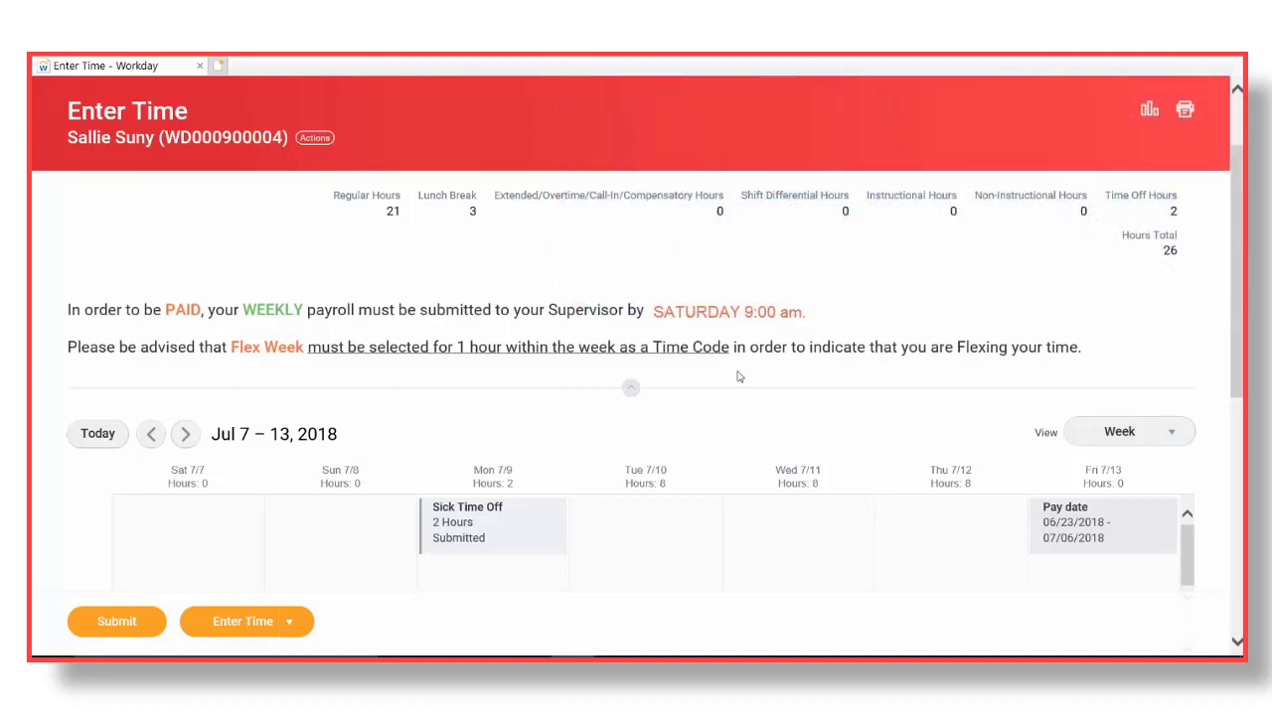
# - Add a Regular Work Hours block from 10:00 AM to 12:00 PM on Monday 7/9 and save it
pyautogui.moveTo(1238, 380); pyautogui.dragTo(1238, 381)
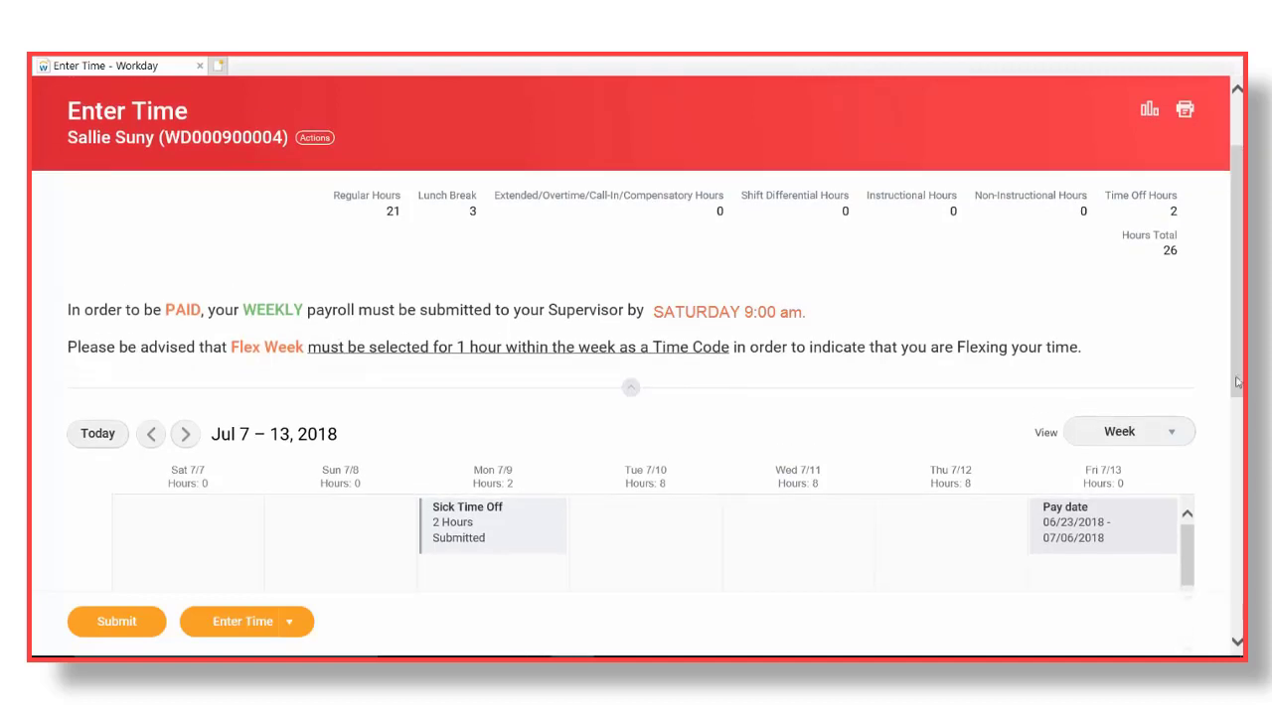
pyautogui.moveTo(1238, 379); pyautogui.dragTo(1238, 390)
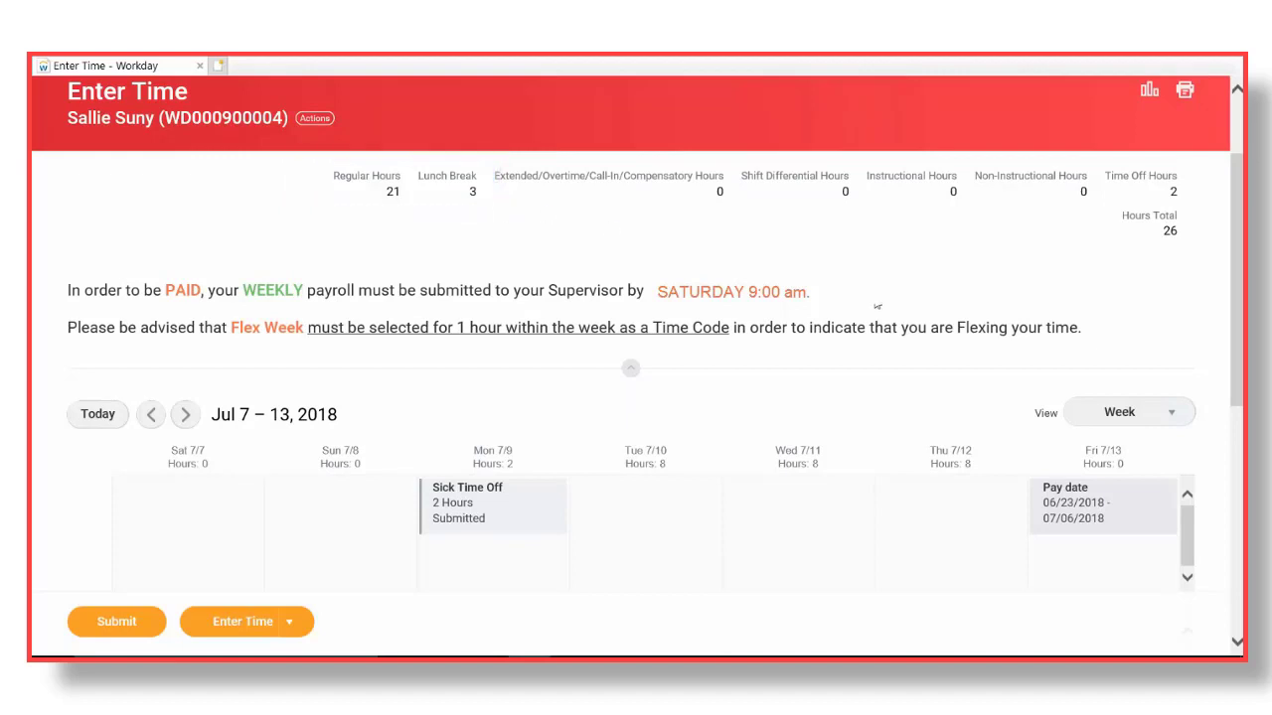
pyautogui.scroll(-6, 876, 307)
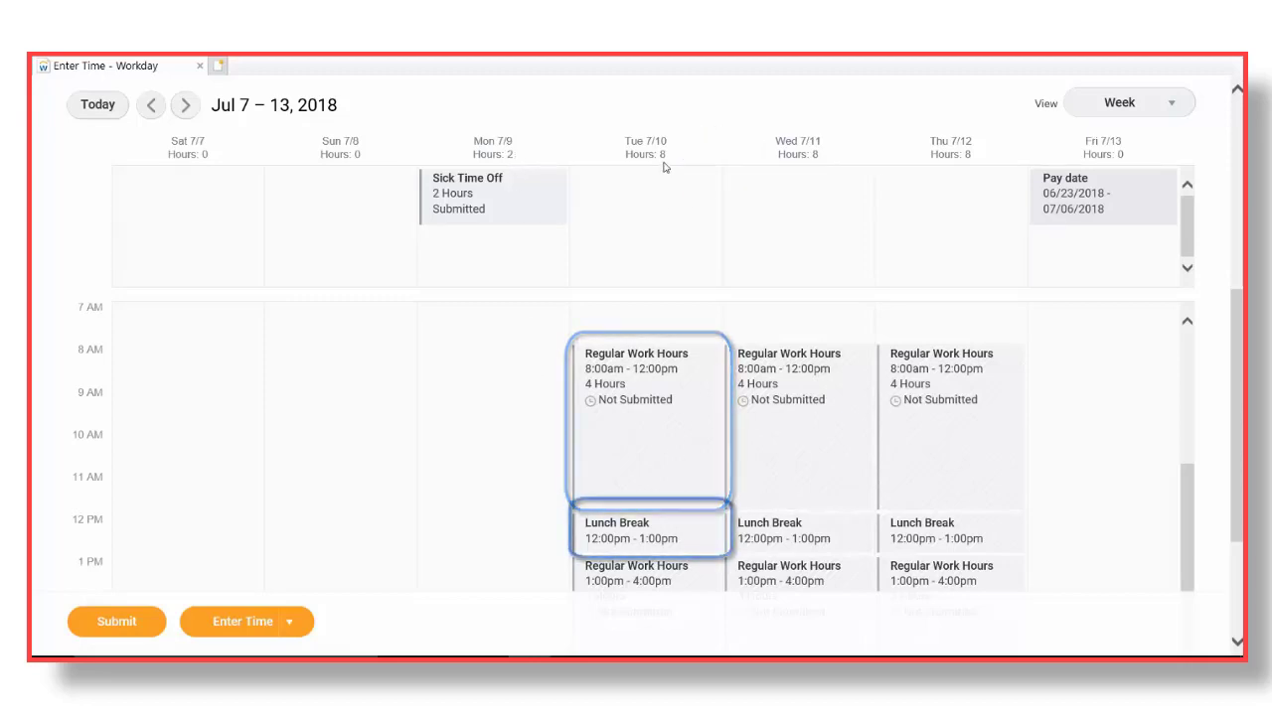
pyautogui.scroll(-1, 994, 468)
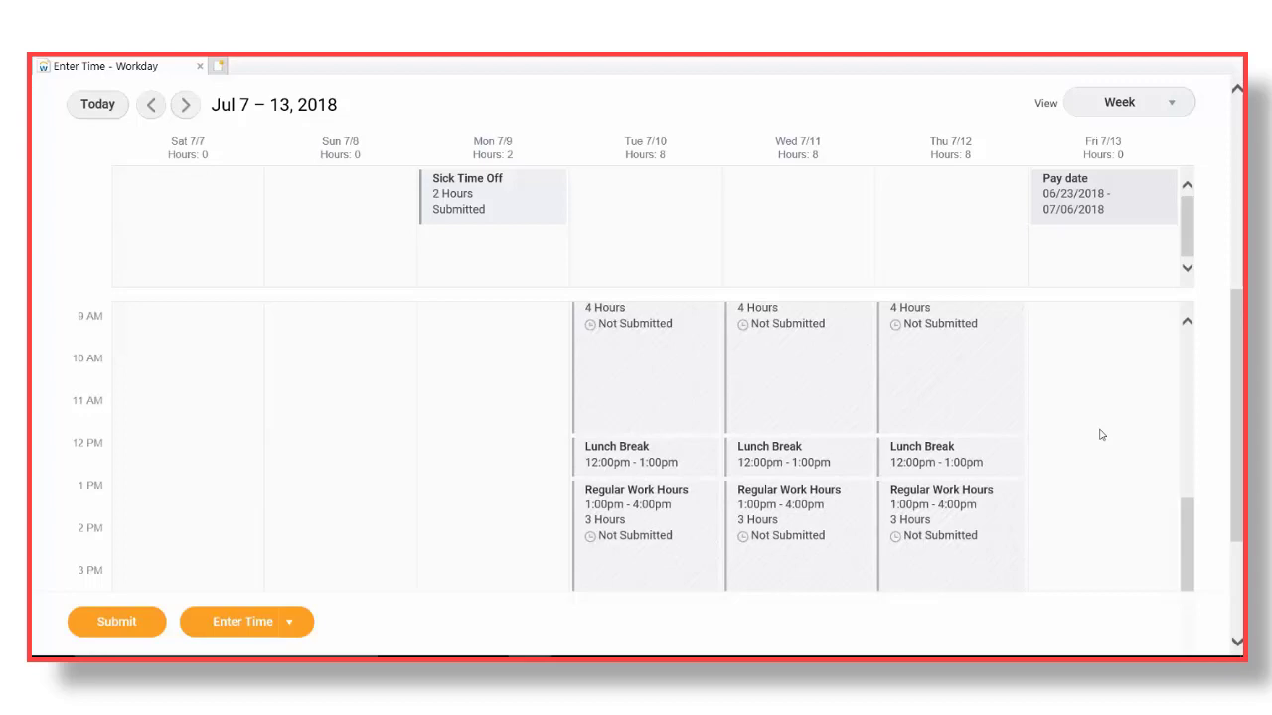
pyautogui.scroll(5, 1119, 454)
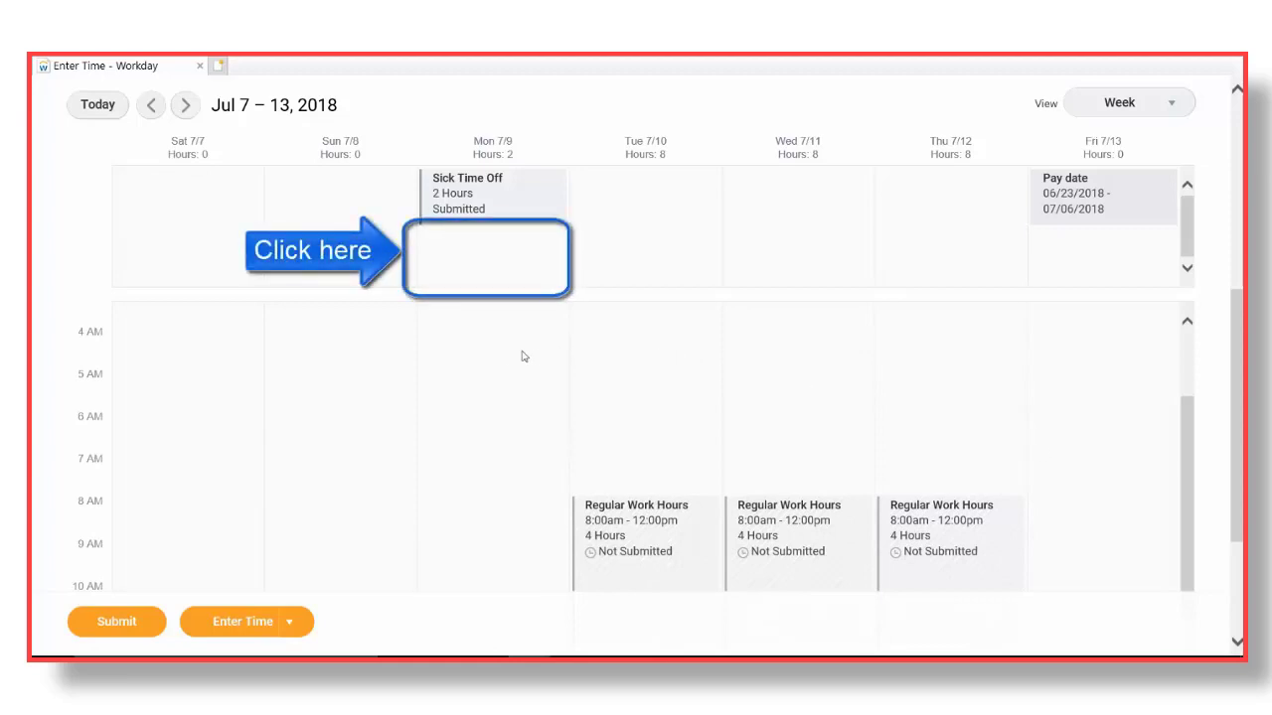
pyautogui.click(490, 256)
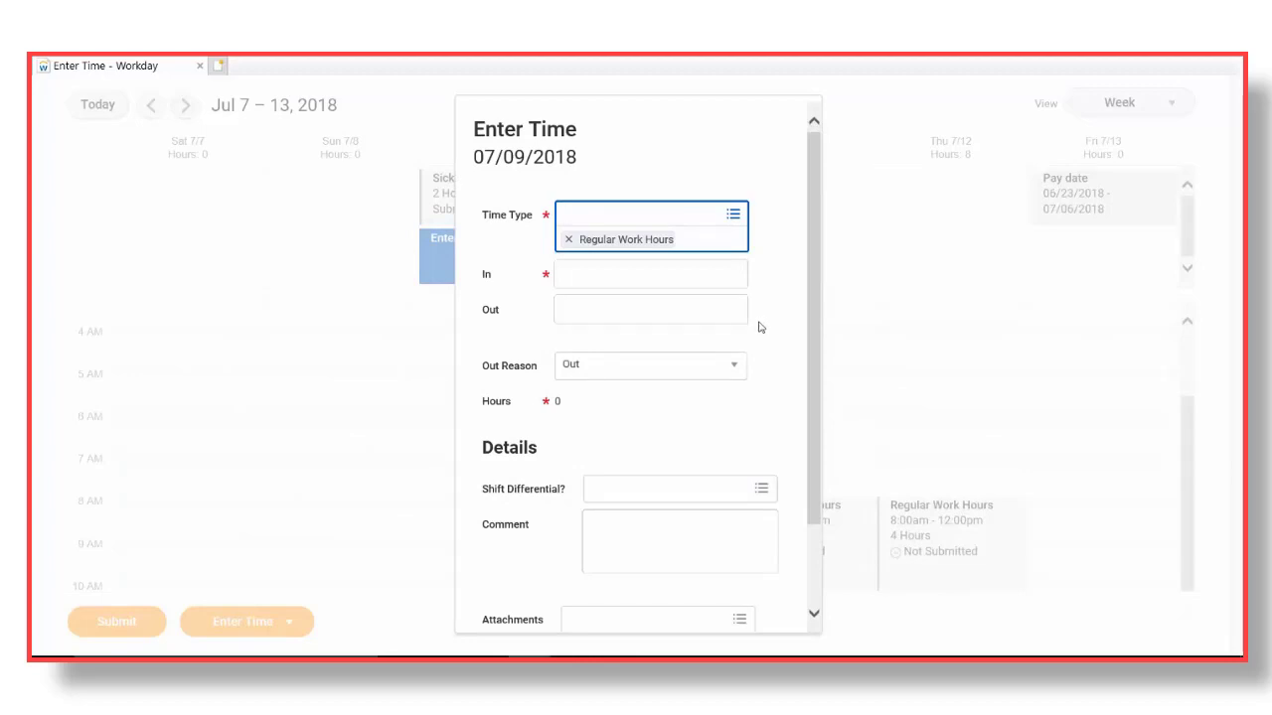
pyautogui.click(666, 240)
pyautogui.click(745, 249)
pyautogui.write('10 a')
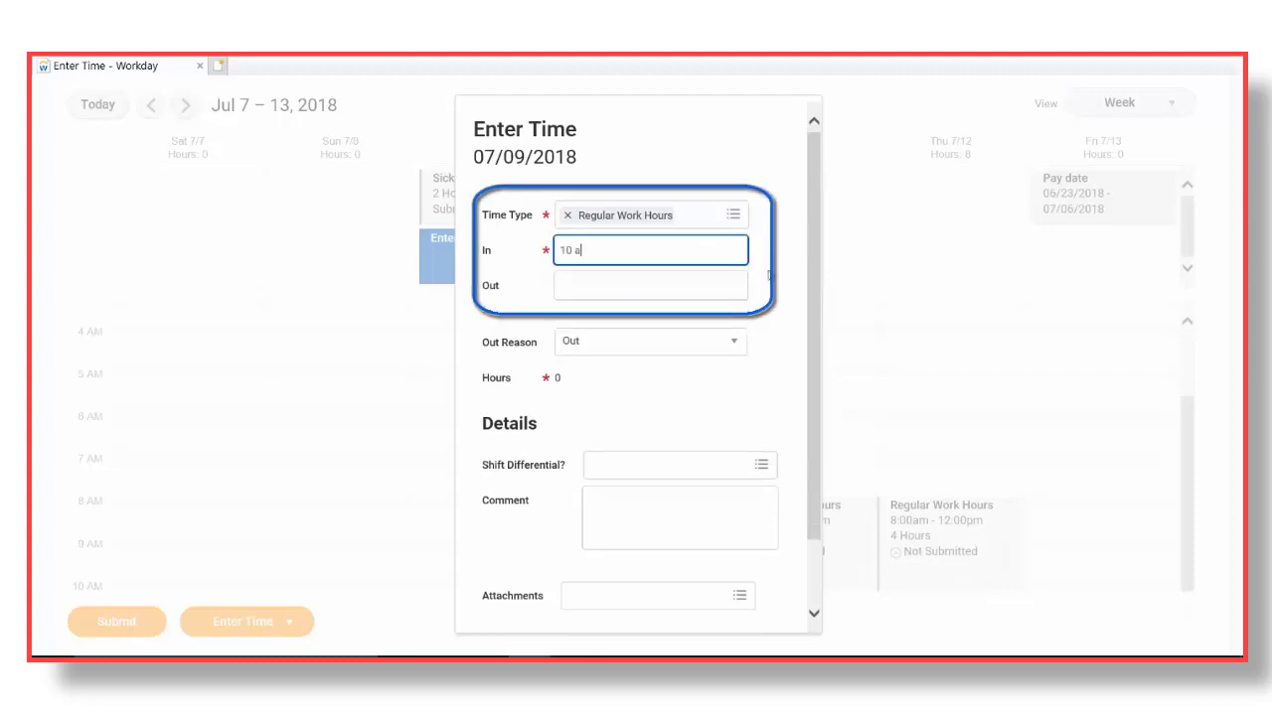
pyautogui.click(674, 288)
pyautogui.write('12 p')
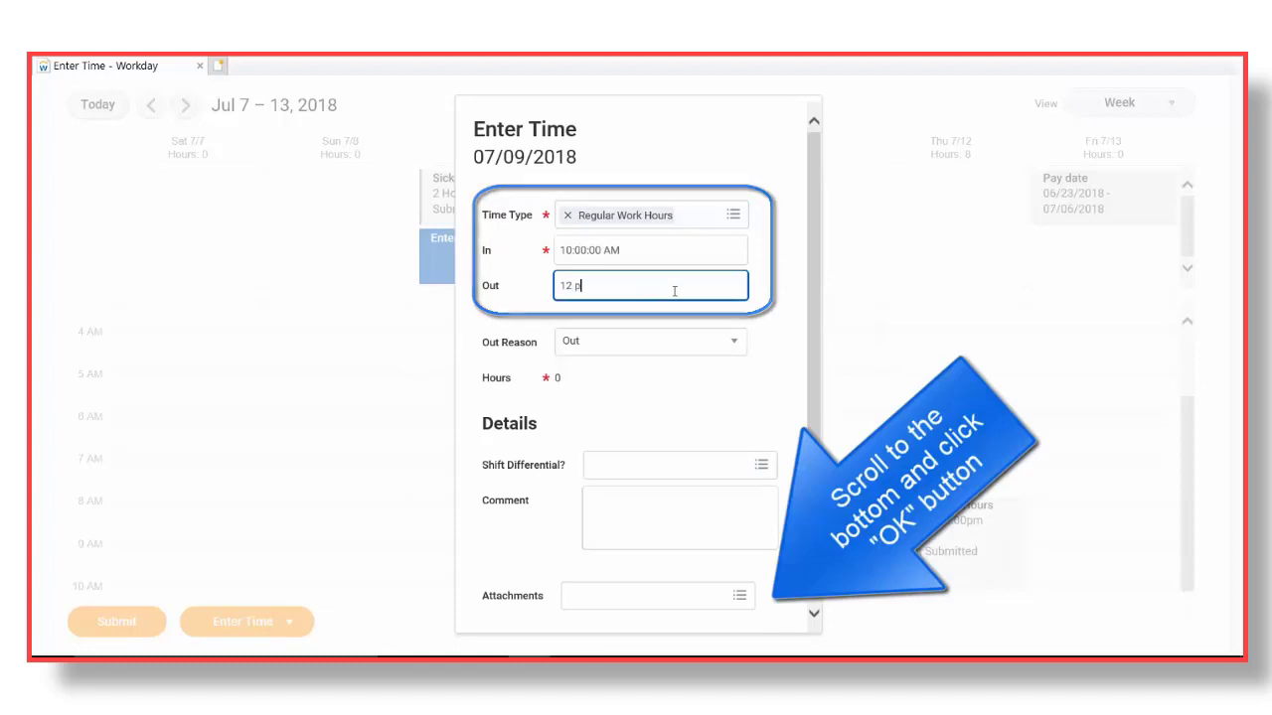
pyautogui.press('Tab')
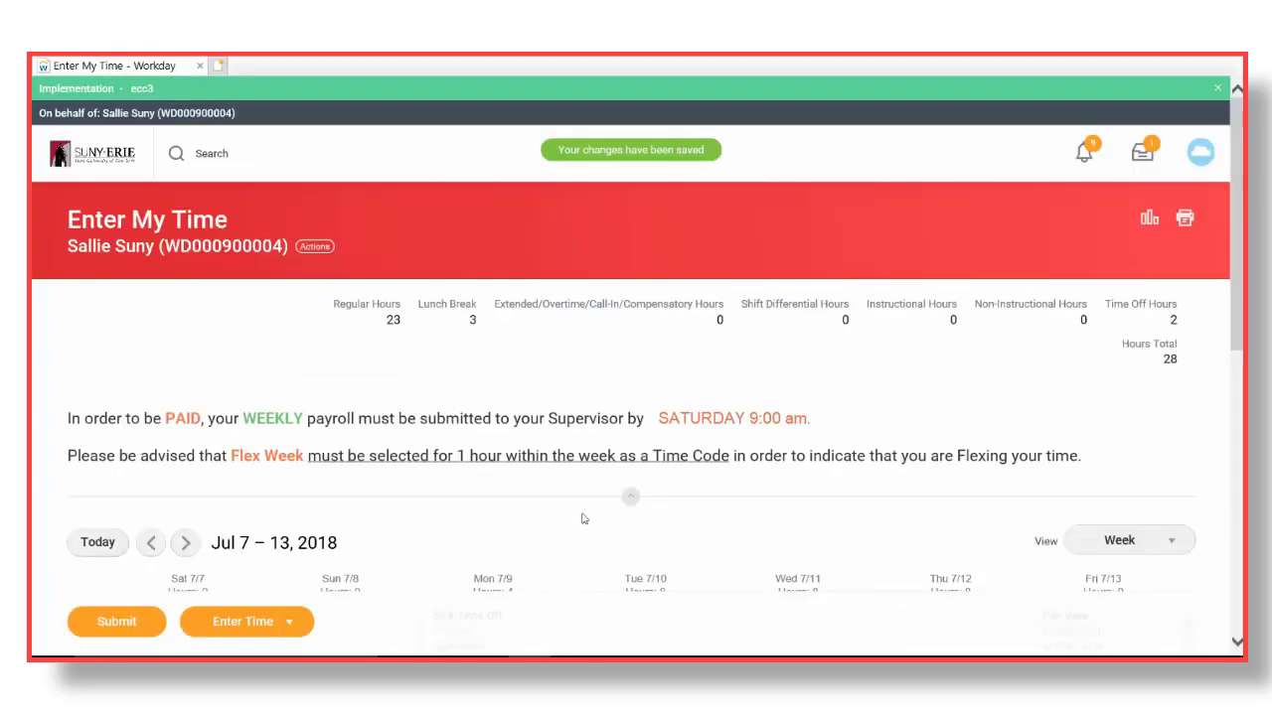
# - Add a Lunch Break block from 12:00 PM to 1:00 PM on Monday 7/9 and save it
pyautogui.scroll(-3, 584, 517)
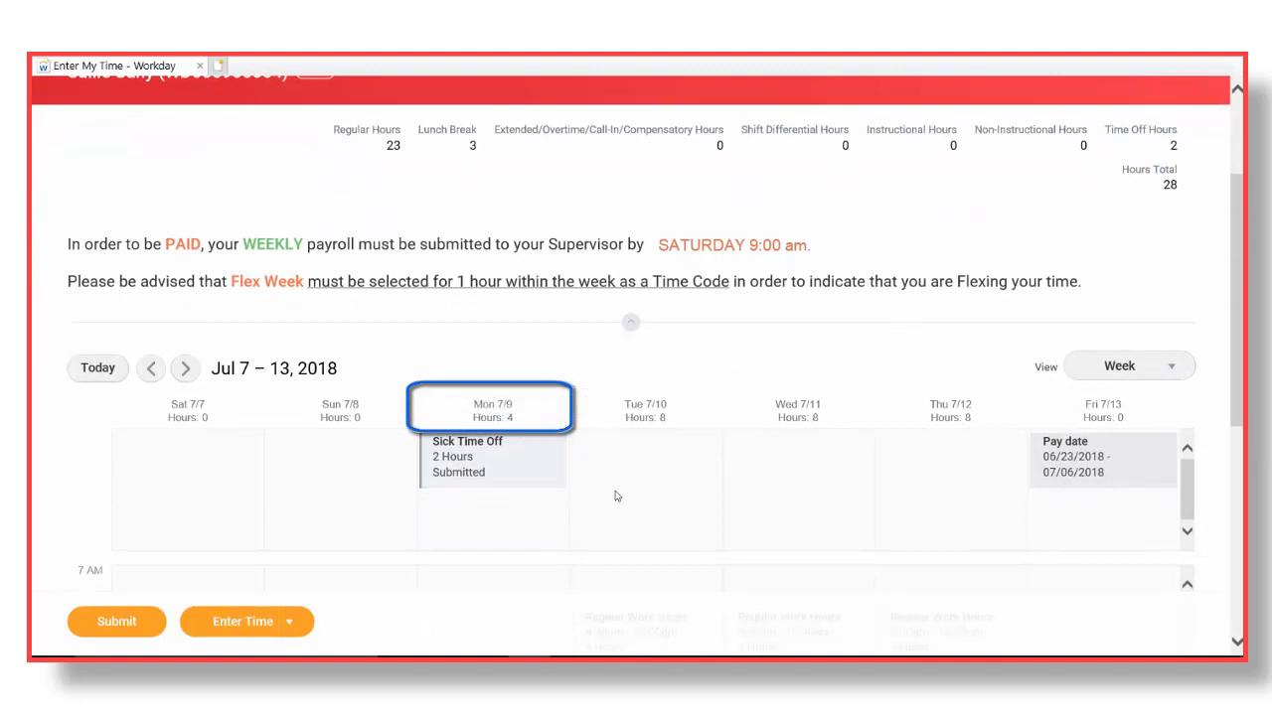
pyautogui.scroll(-2, 616, 496)
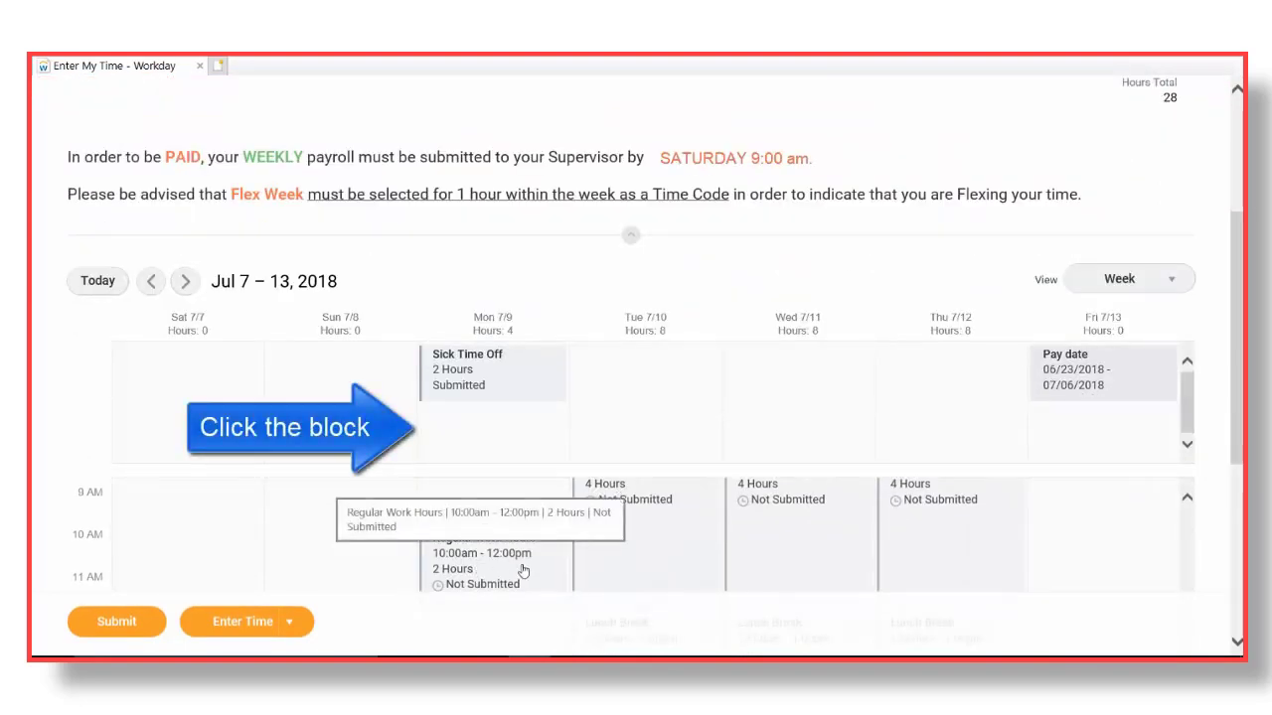
pyautogui.click(481, 430)
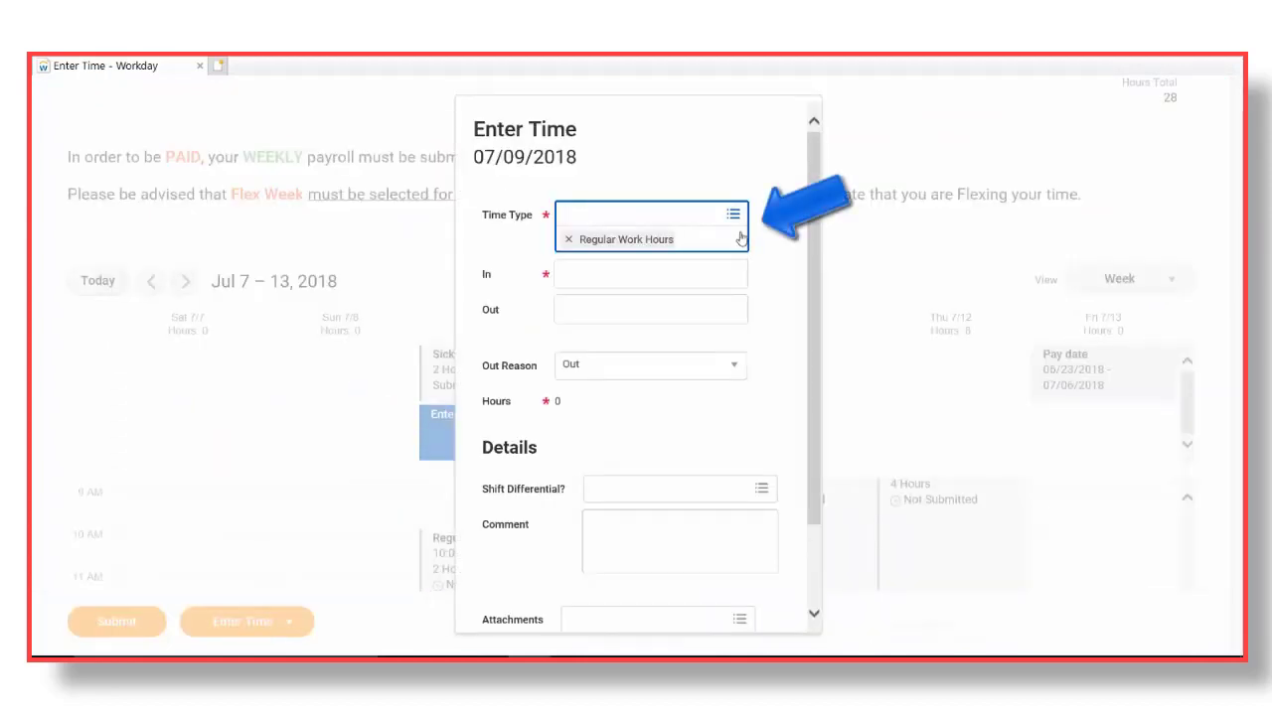
pyautogui.click(732, 216)
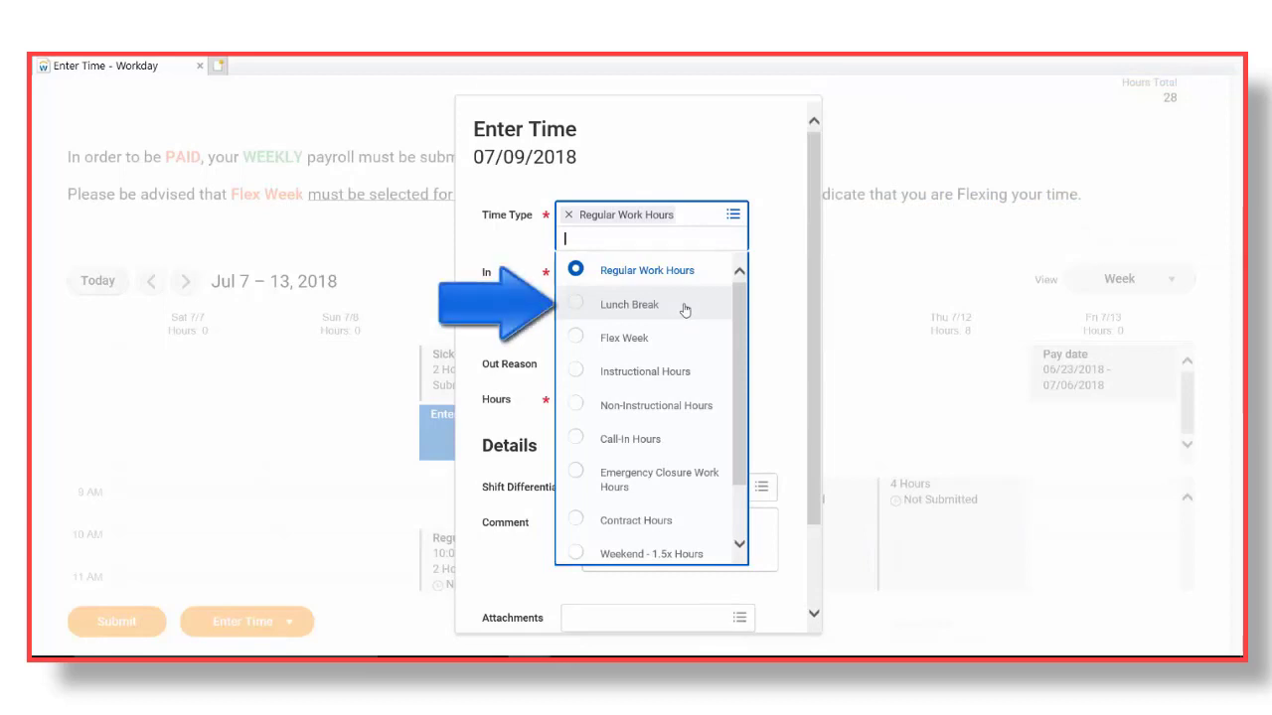
pyautogui.click(577, 310)
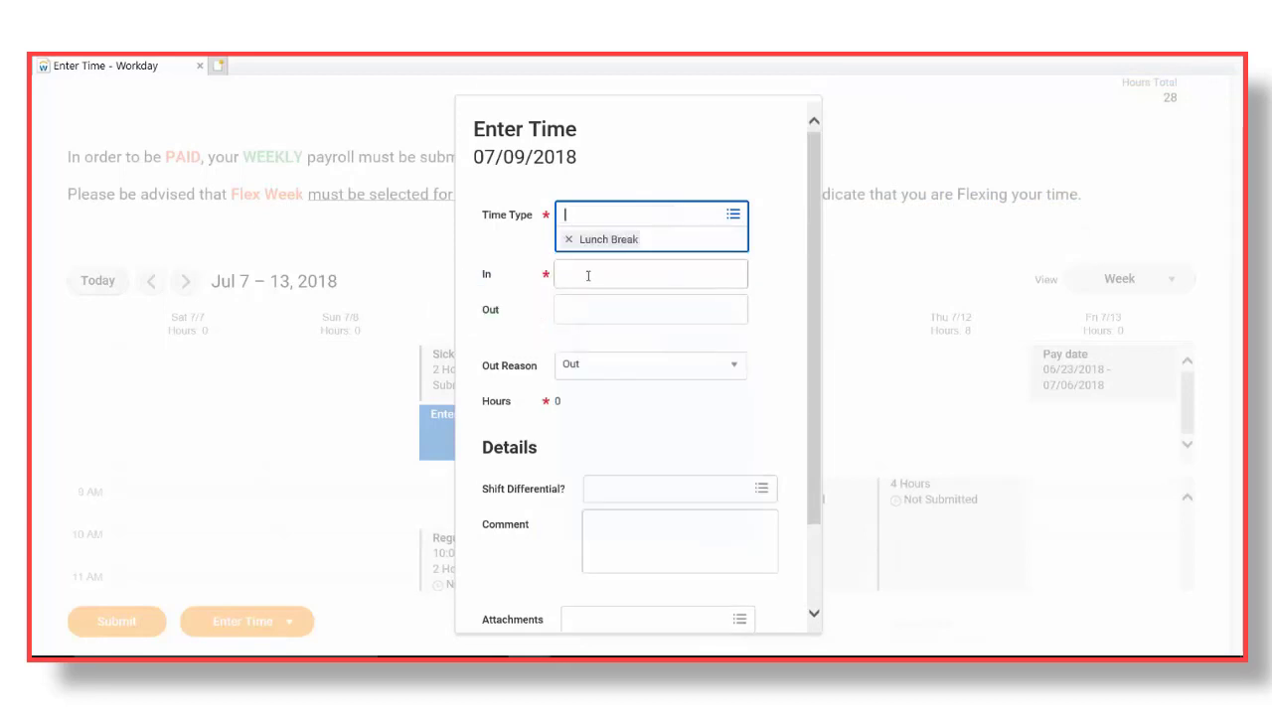
pyautogui.click(582, 273)
pyautogui.write('12:00:00 PM')
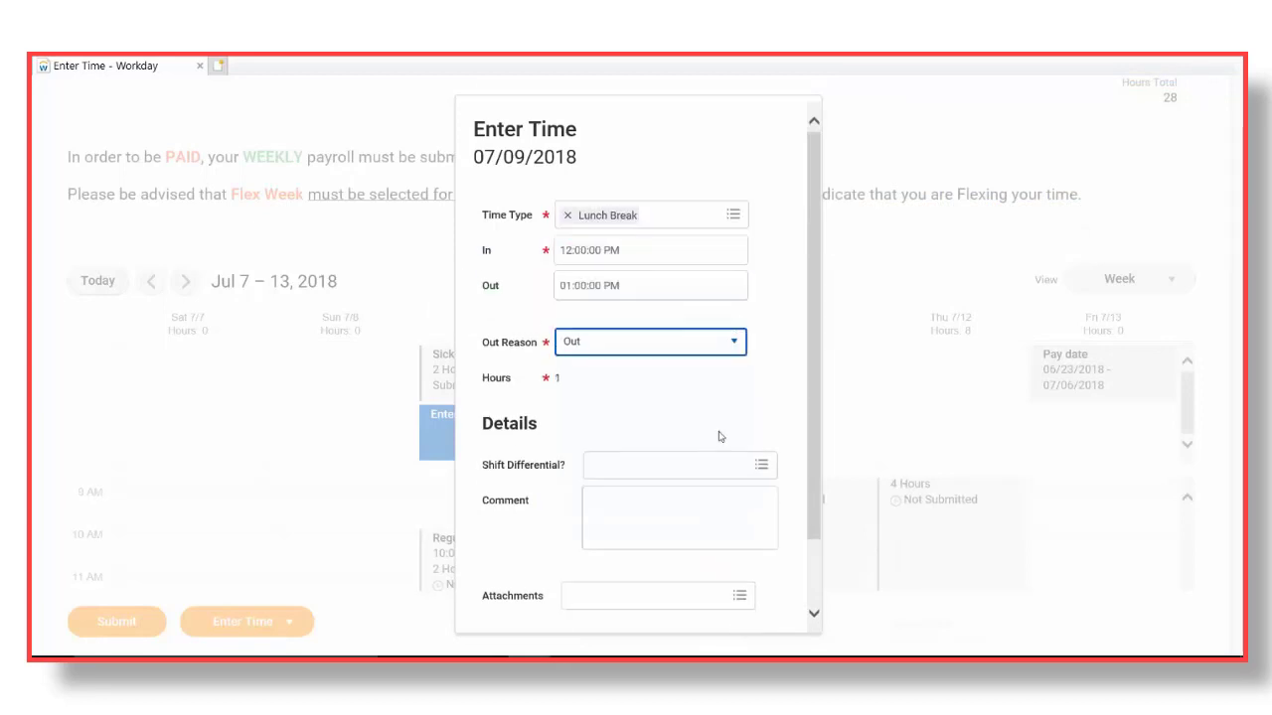
pyautogui.scroll(-2, 722, 434)
pyautogui.click(552, 598)
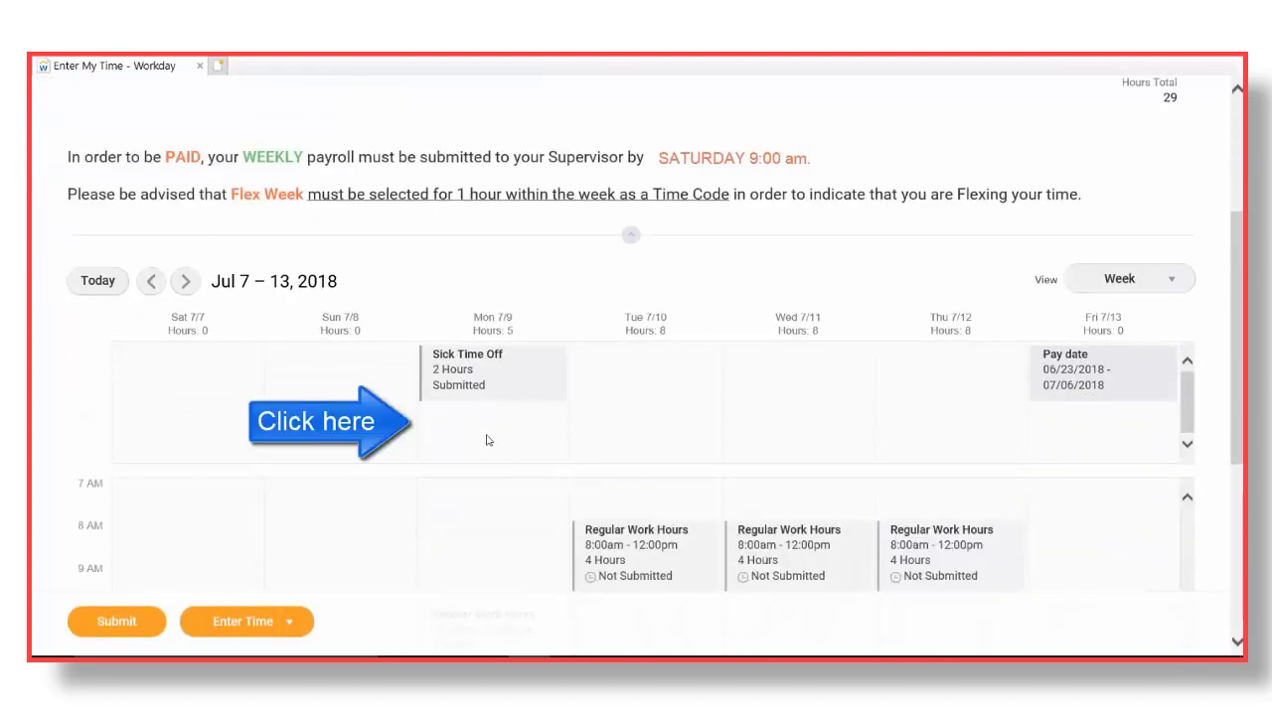
# - Add a Regular Work Hours block from 1:00 PM to 4:00 PM on Monday 7/9 and save it
pyautogui.click(486, 438)
pyautogui.press('Tab')
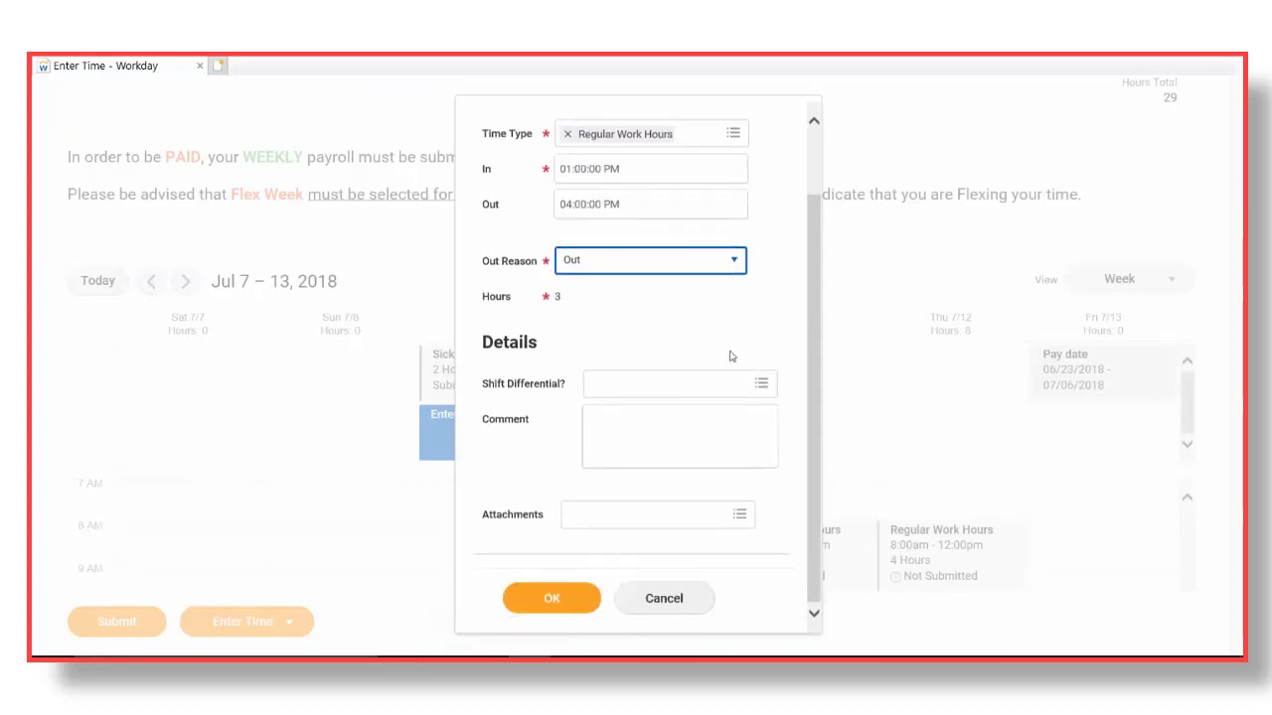
pyautogui.click(553, 600)
# - Review Monday 7/9's time blocks, the week's hours total and the Friday 7/13 column
pyautogui.scroll(-2, 864, 568)
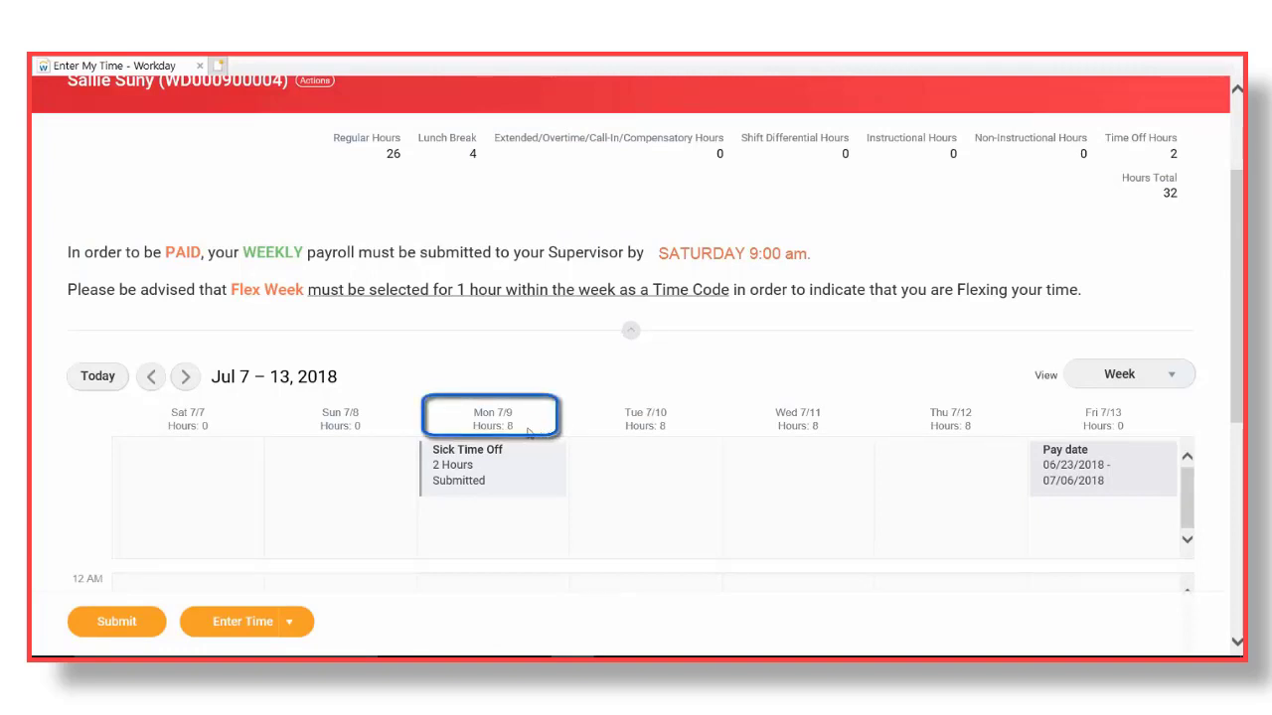
pyautogui.scroll(-2, 537, 467)
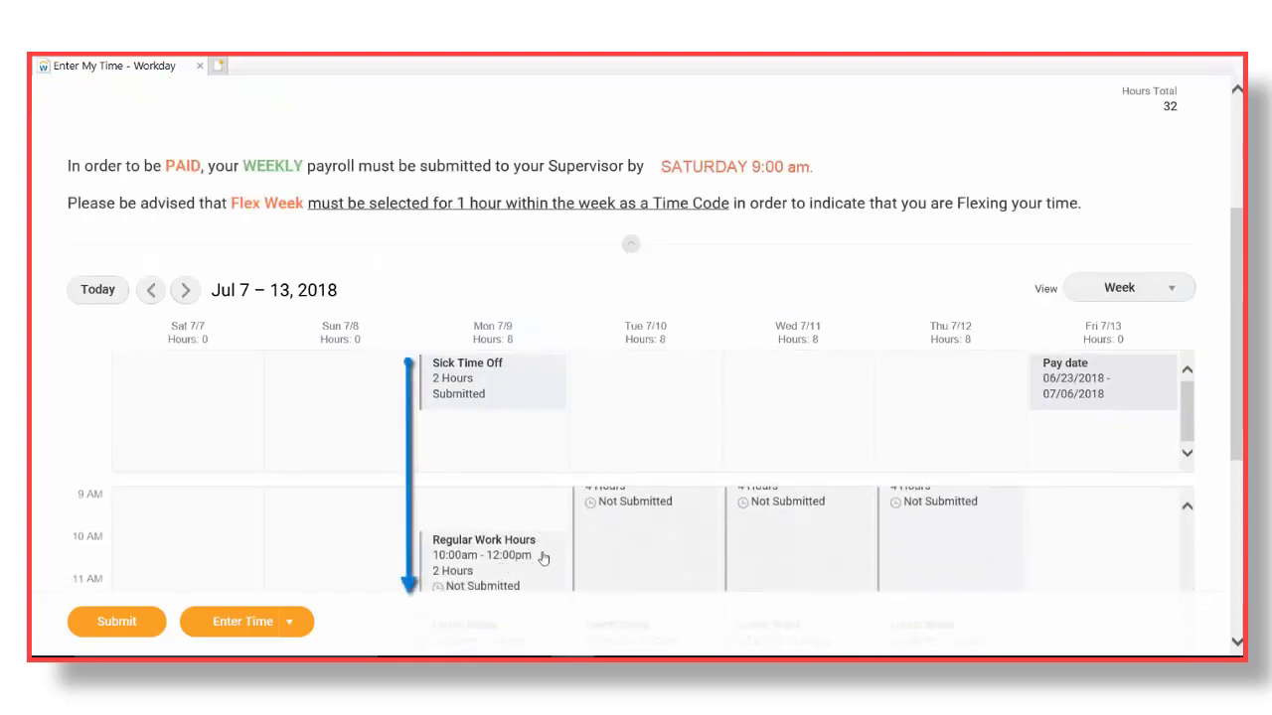
pyautogui.scroll(-2, 542, 559)
pyautogui.scroll(-1, 543, 559)
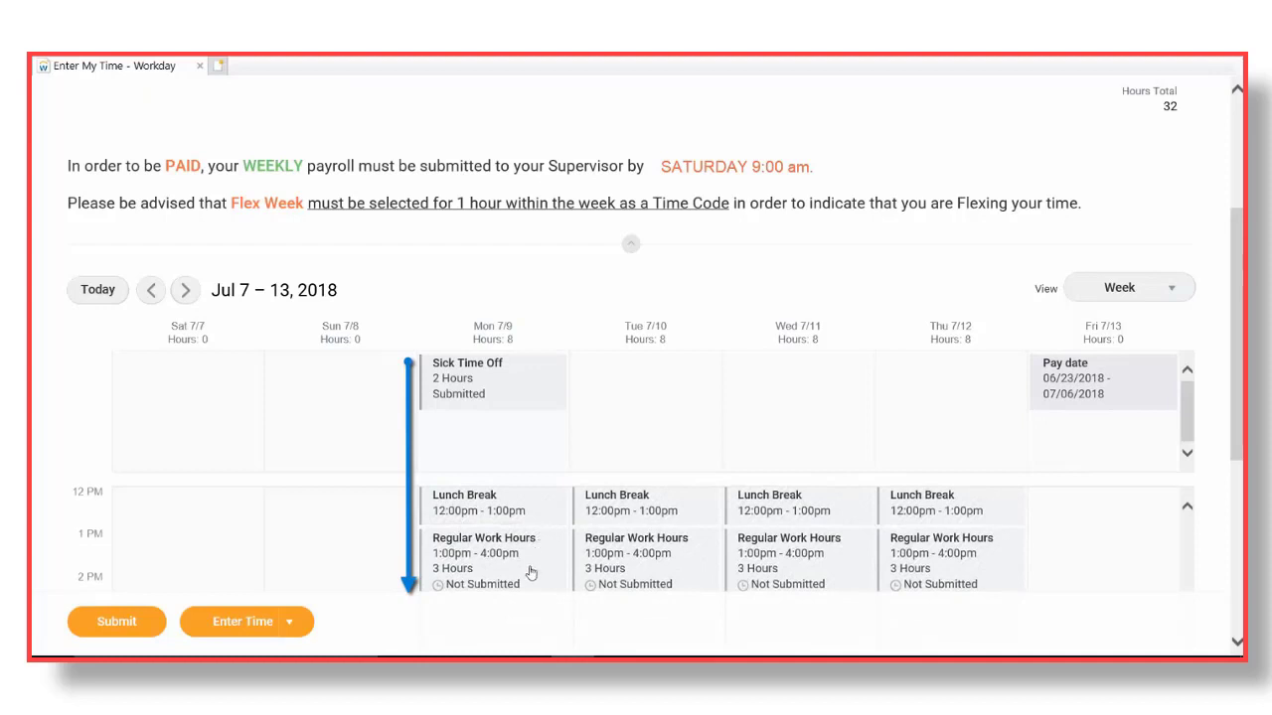
pyautogui.scroll(1, 1234, 455)
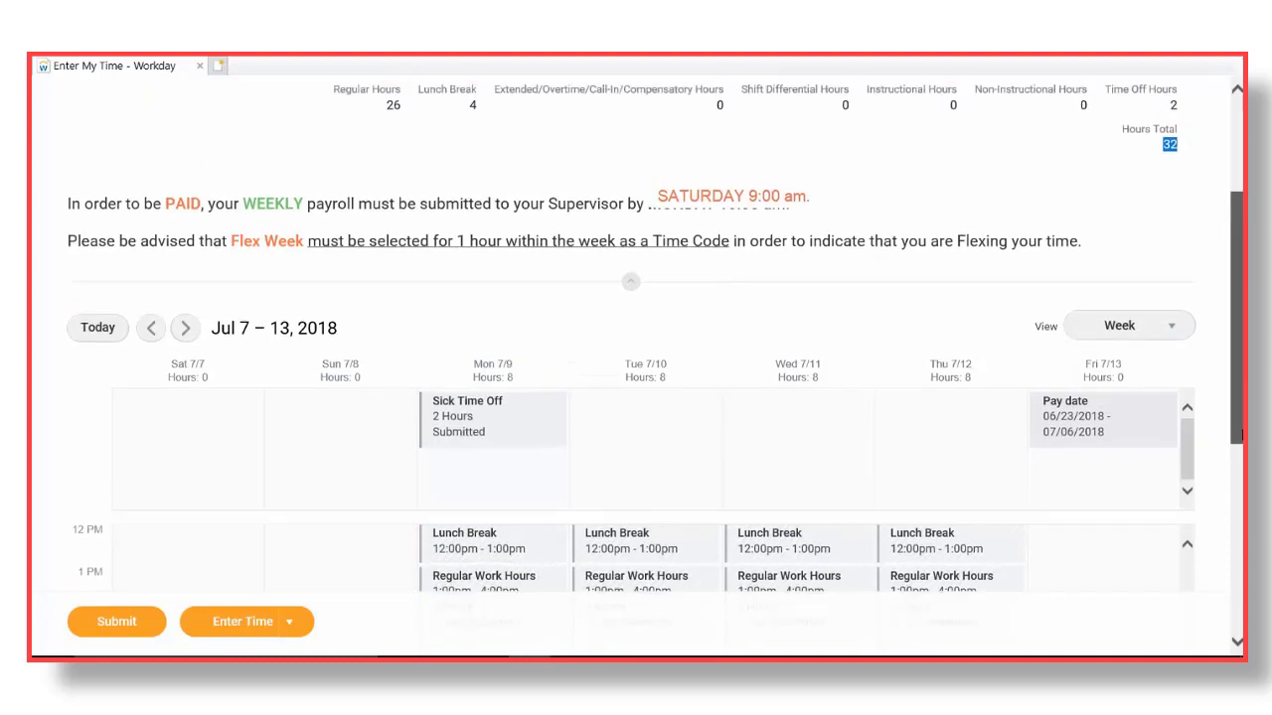
pyautogui.scroll(-1, 1217, 451)
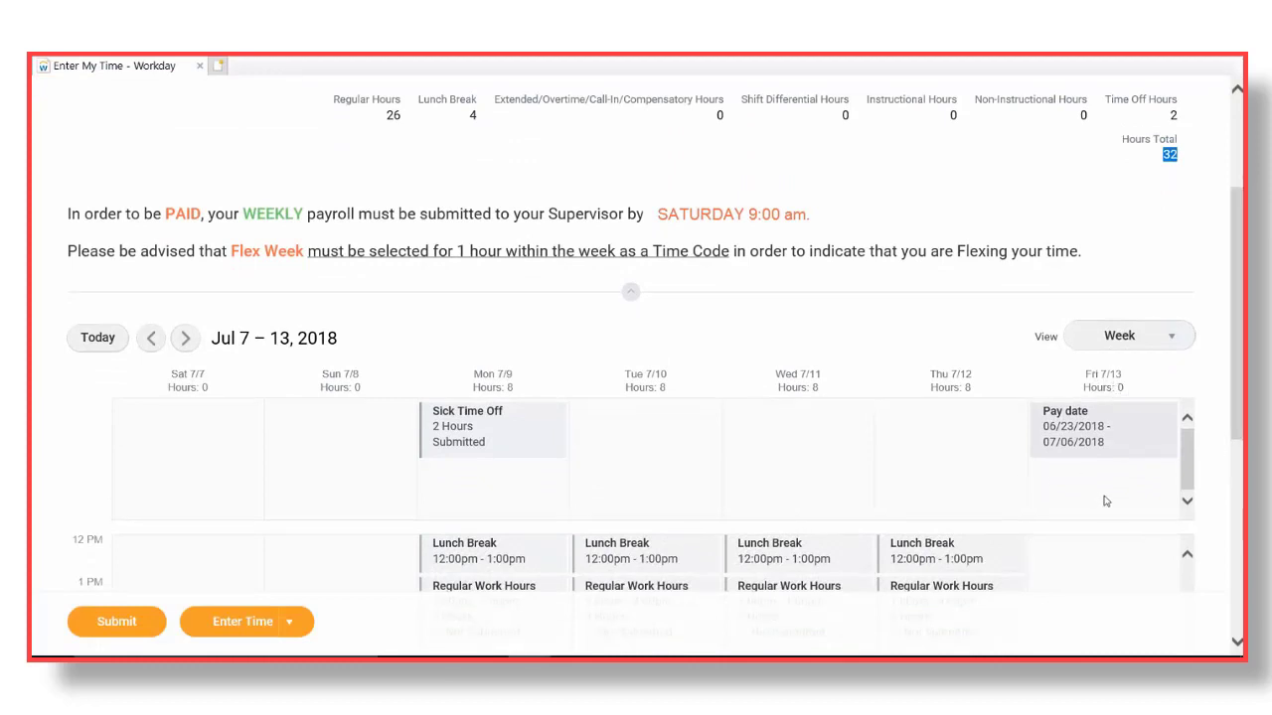
pyautogui.moveTo(1236, 407); pyautogui.dragTo(1236, 517)
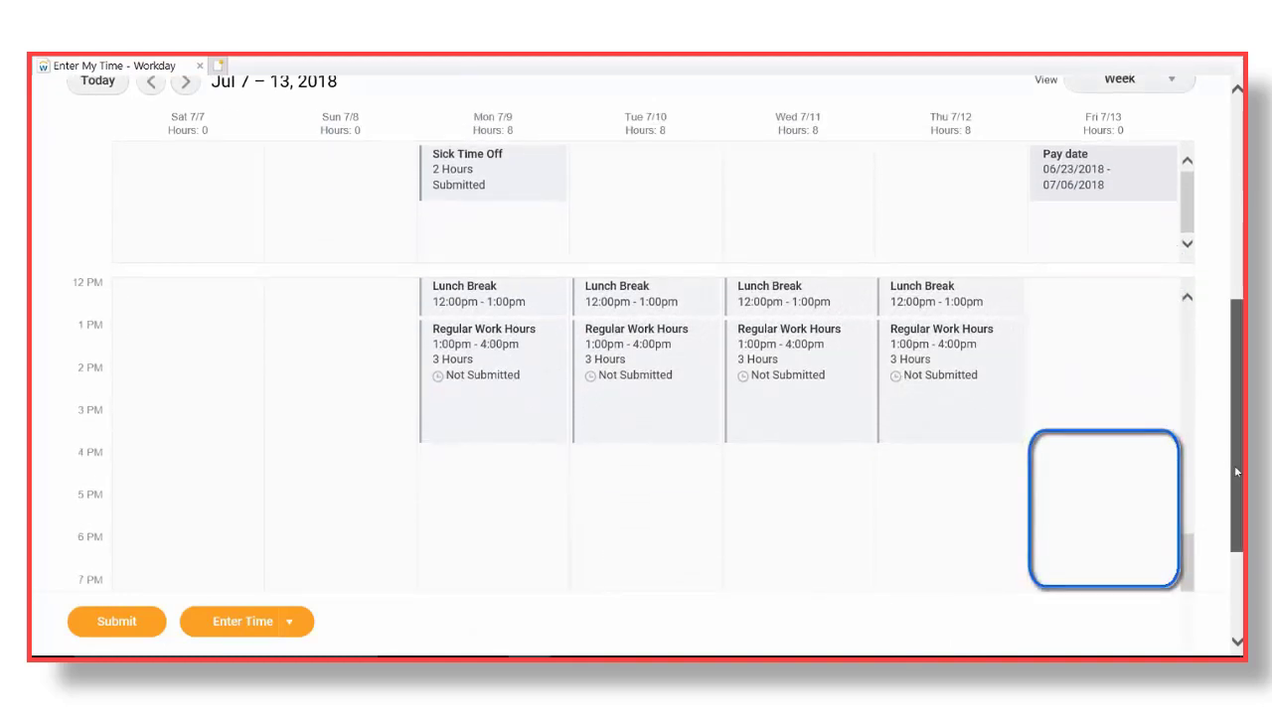
pyautogui.scroll(2, 1236, 469)
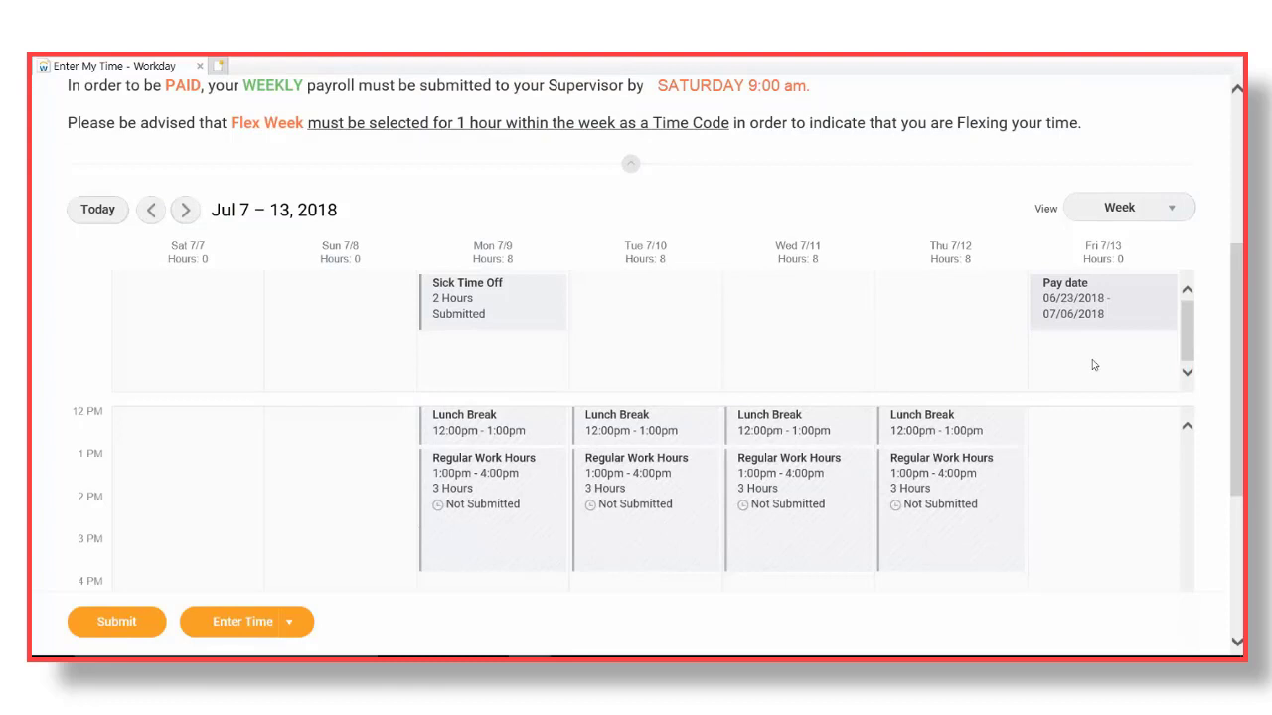
# - Add a Regular Work Hours block from 8 AM to 12 PM on Friday 7/13 and save it
pyautogui.click(1092, 366)
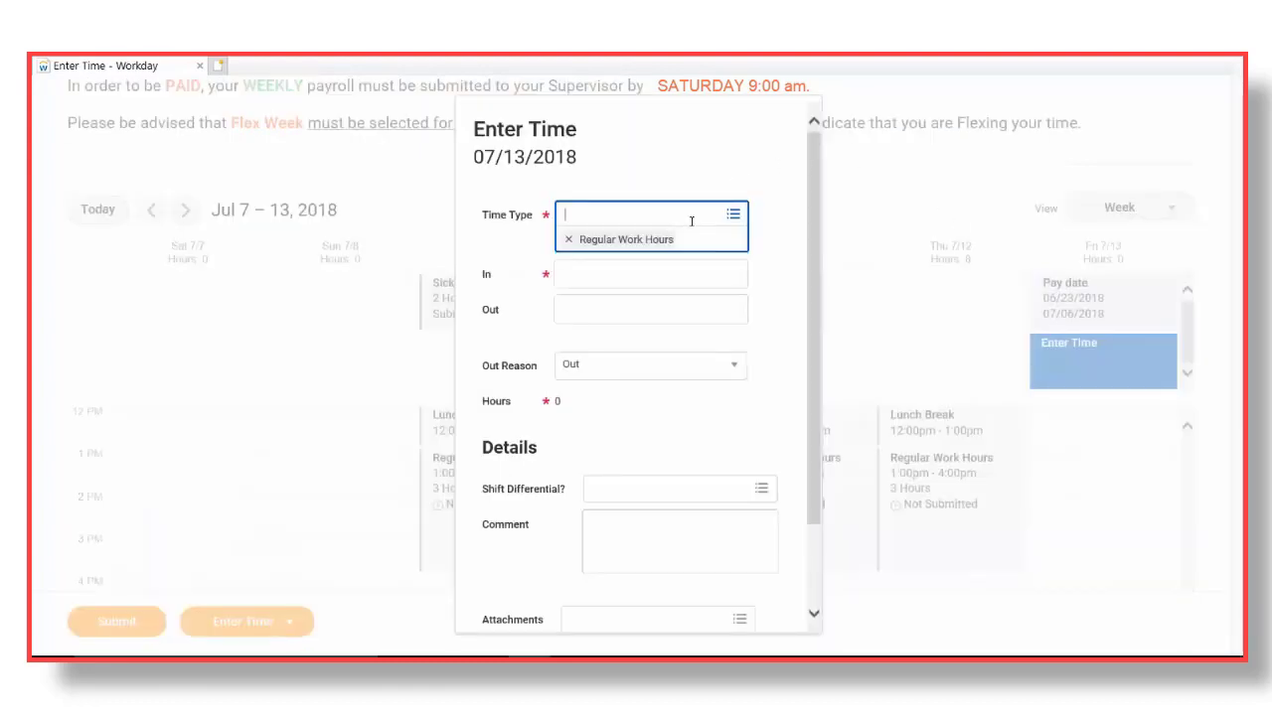
pyautogui.click(659, 251)
pyautogui.write('8')
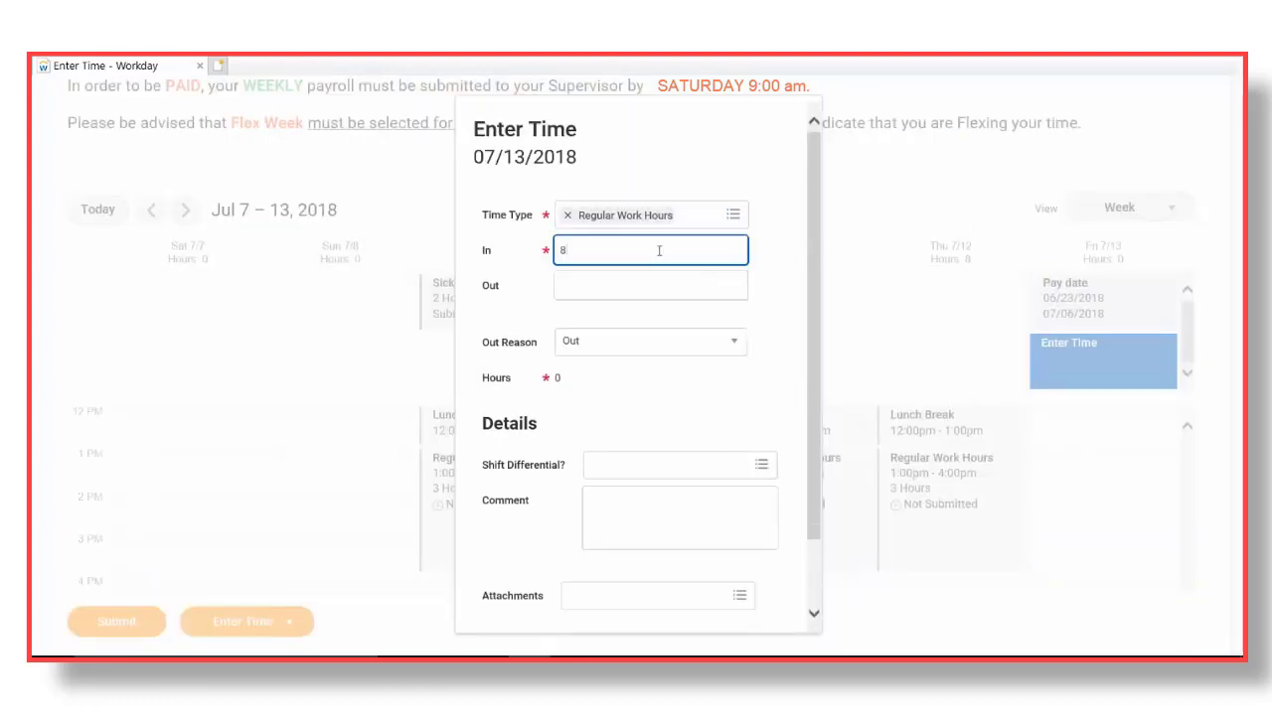
pyautogui.write(' a')
pyautogui.click(664, 284)
pyautogui.write('12 p')
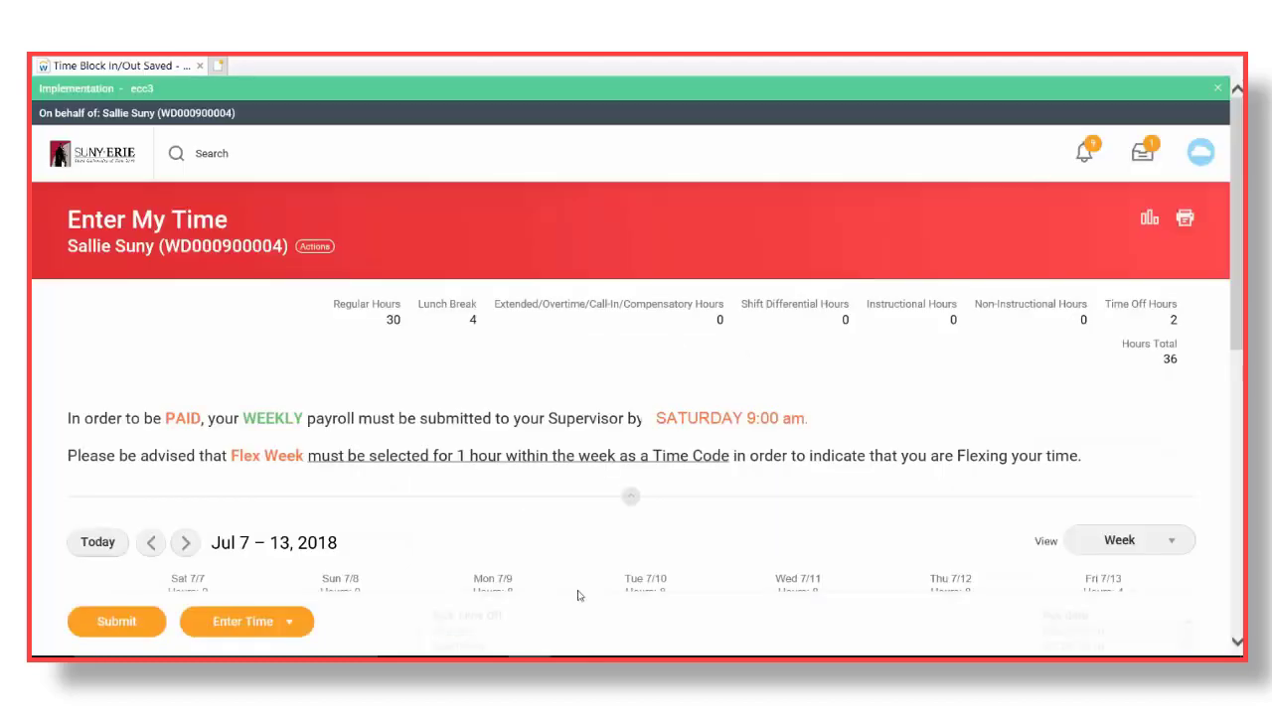
# - Add a Lunch Break block from 12 PM to 1 PM on Friday 7/13 and save it
pyautogui.scroll(-2, 1117, 474)
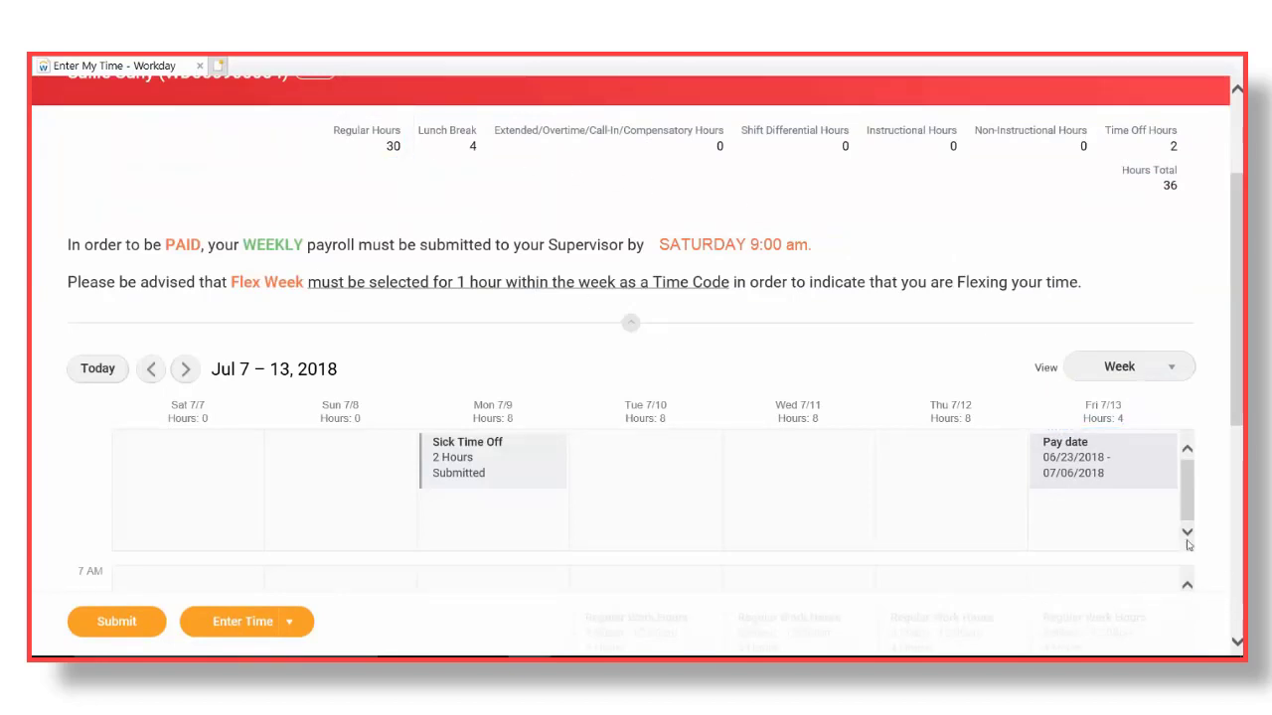
pyautogui.click(1039, 525)
pyautogui.click(575, 304)
pyautogui.click(610, 279)
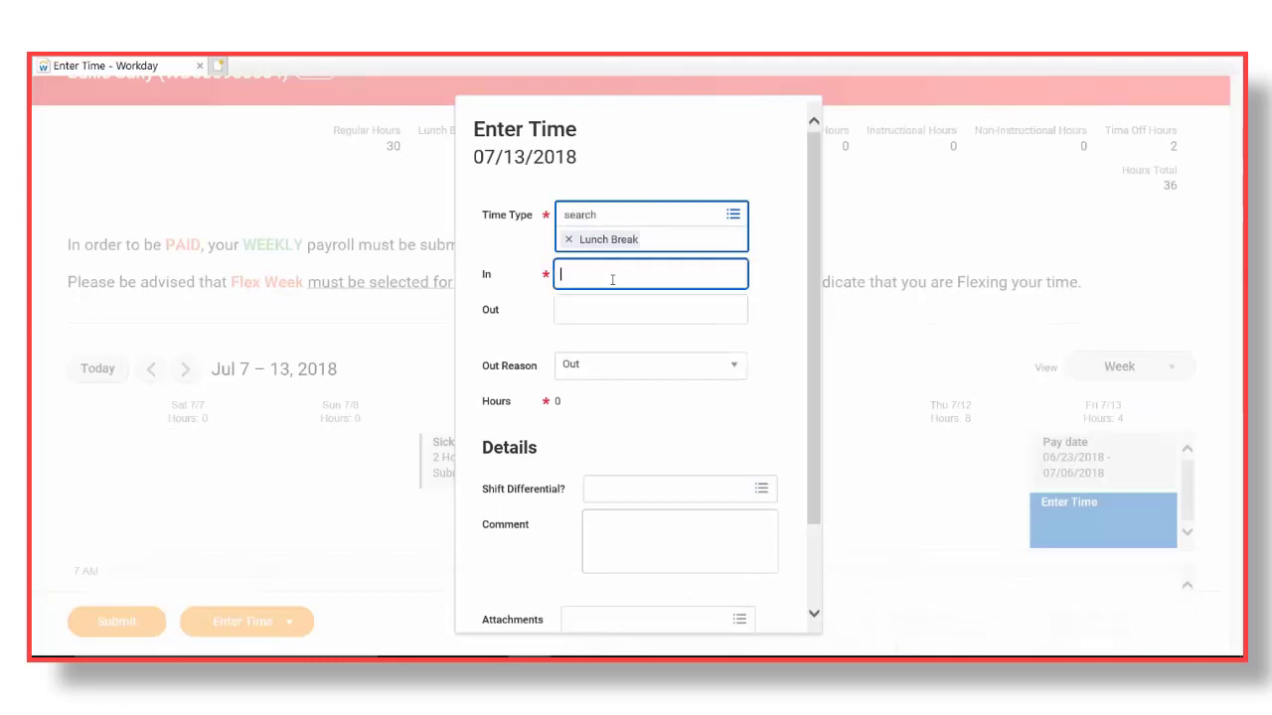
pyautogui.write('12p')
pyautogui.press('Tab')
pyautogui.write('1p')
pyautogui.press('Tab')
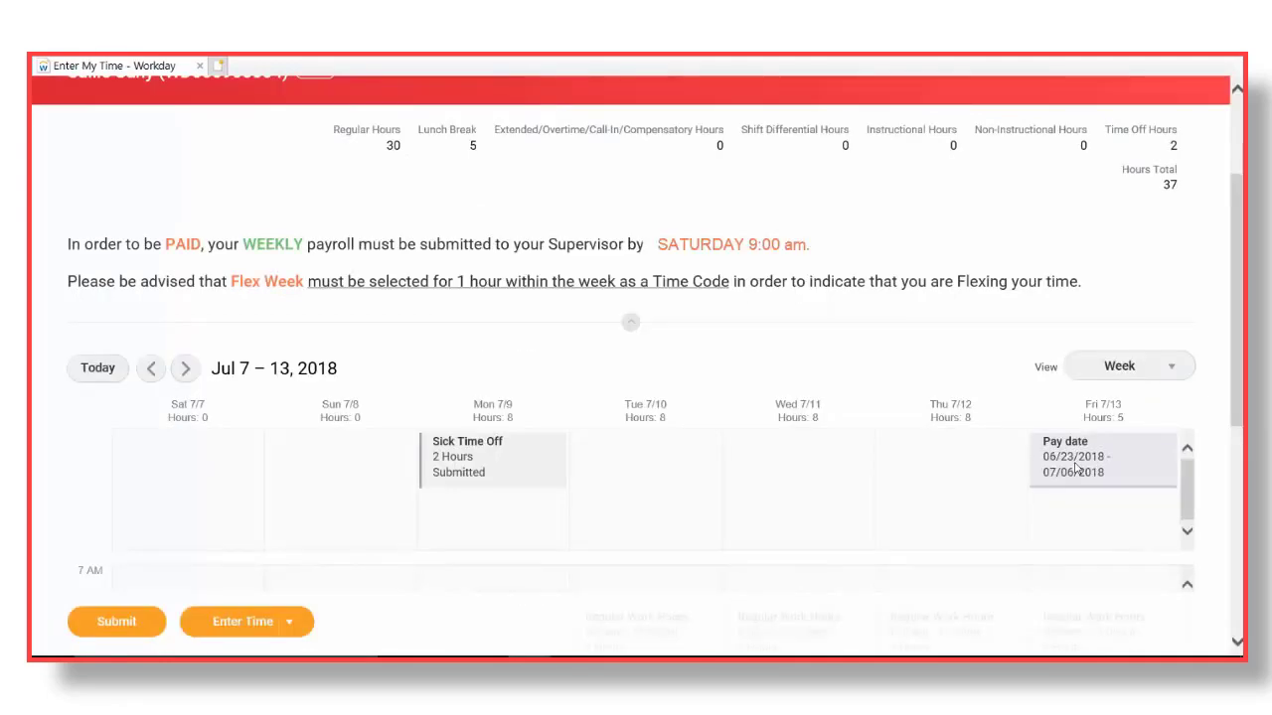
# - Add a Regular Work Hours block from 1:00 PM to 4:00 PM with out reason Out on Friday 7/13 and save it
pyautogui.scroll(-2, 1075, 469)
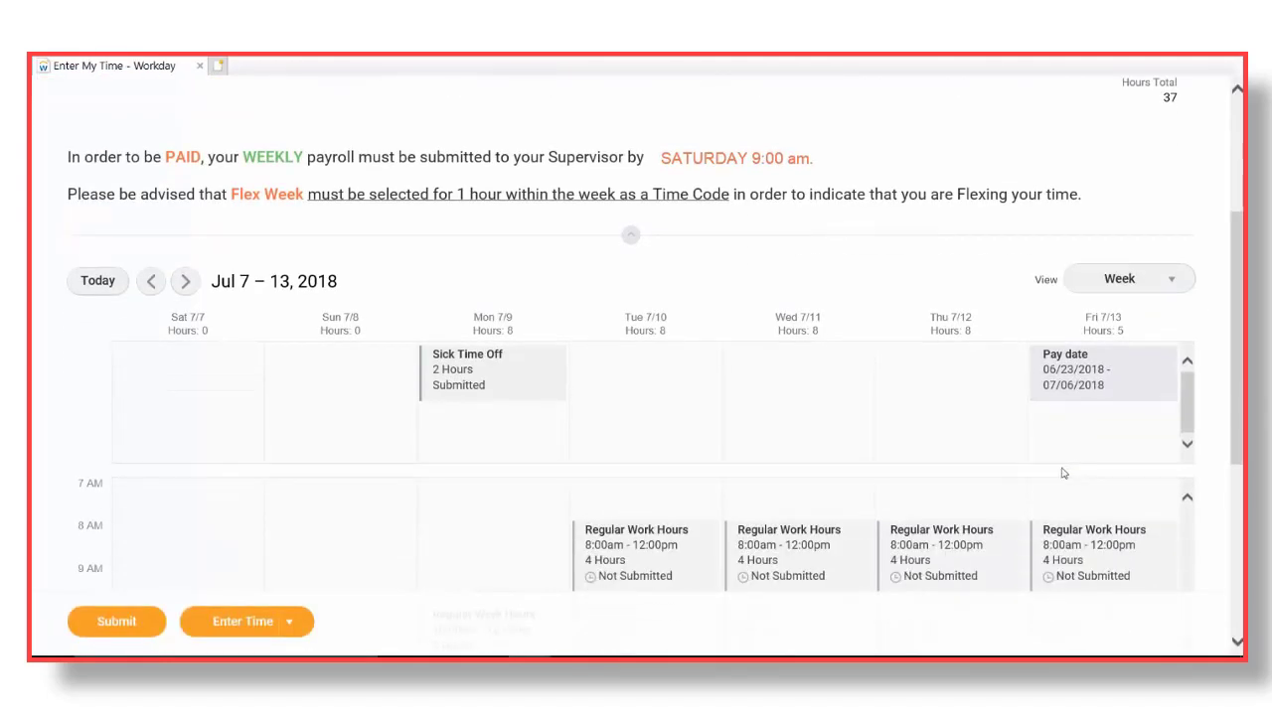
pyautogui.click(1089, 433)
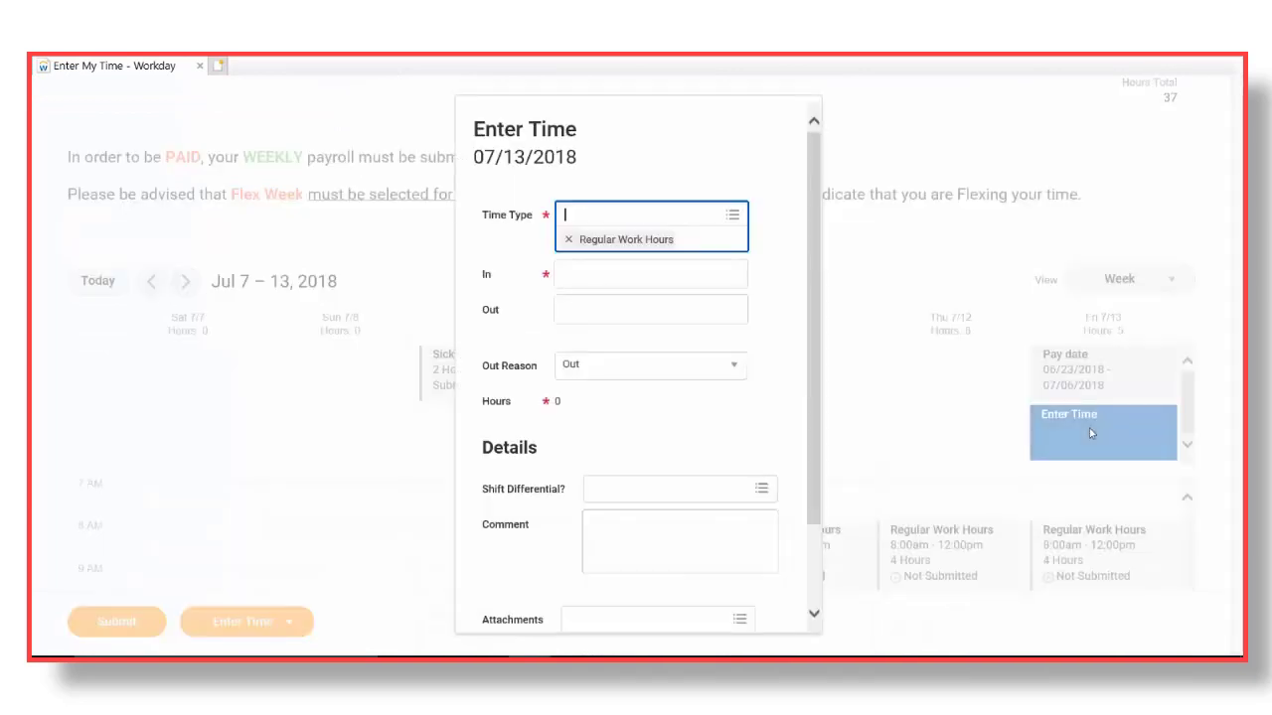
pyautogui.click(626, 240)
pyautogui.click(612, 247)
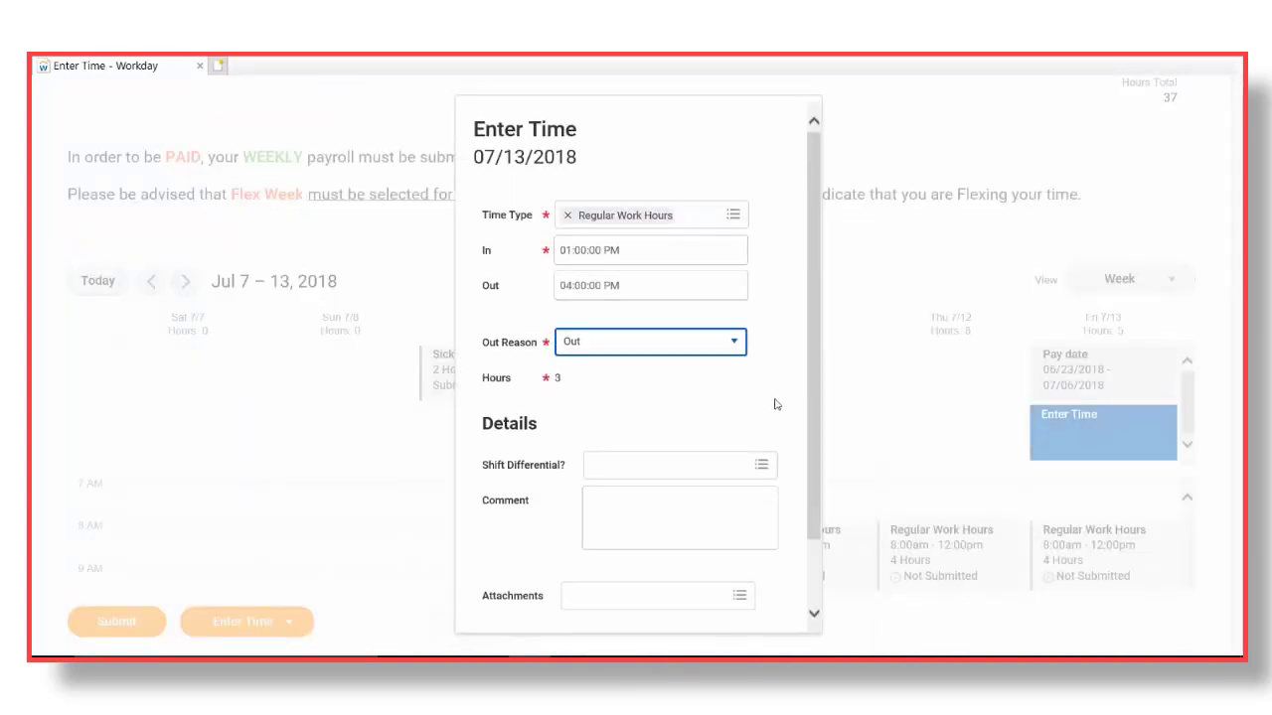
pyautogui.scroll(-2, 776, 405)
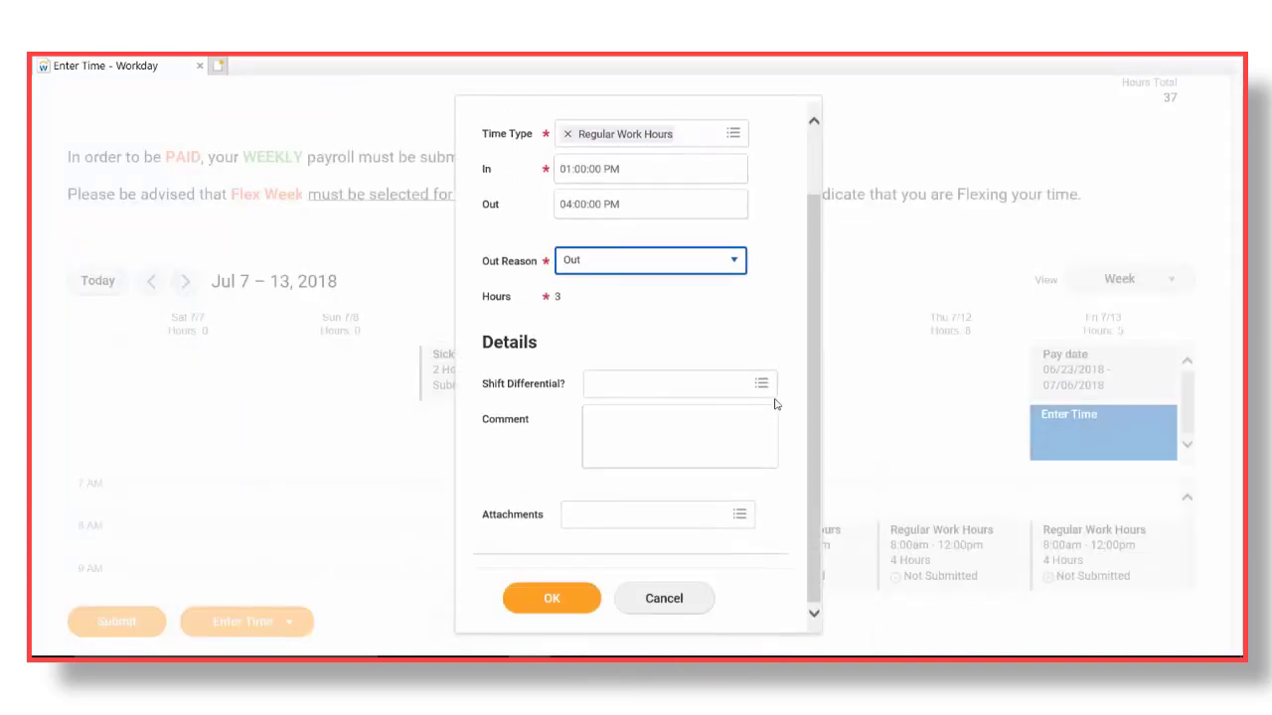
pyautogui.click(567, 598)
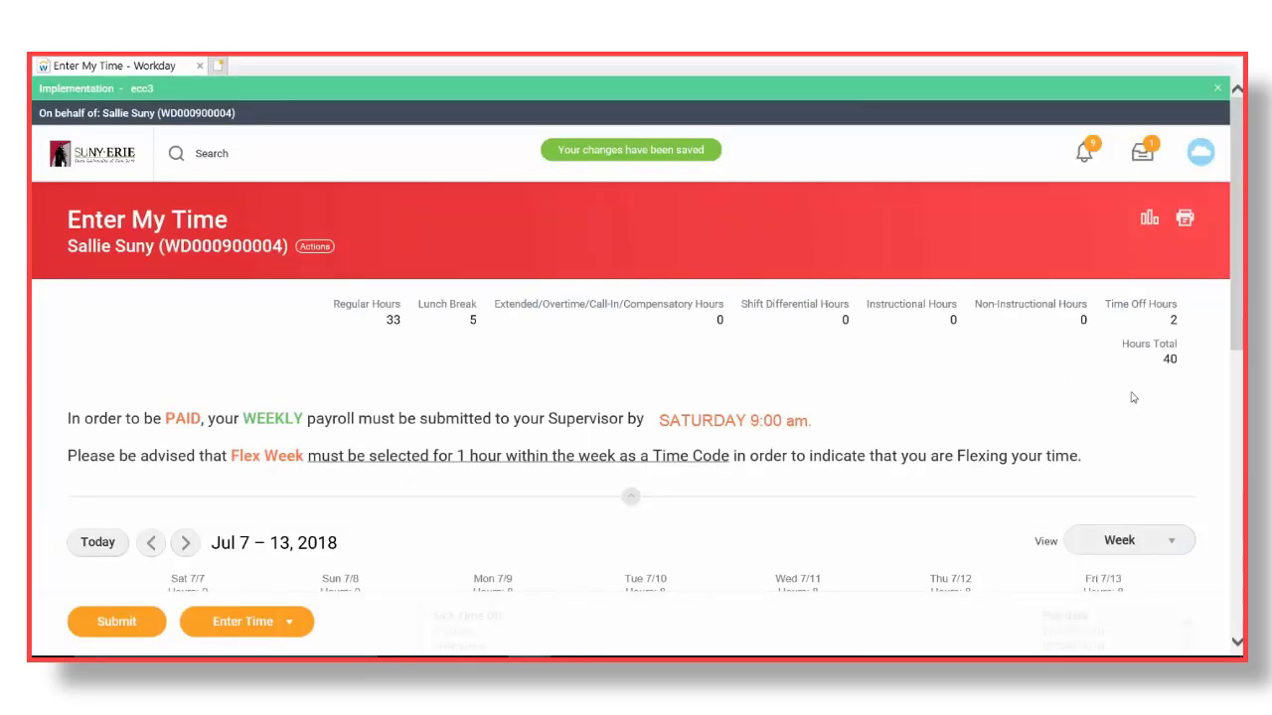
# - Review the week's hours totals and all time blocks from Monday 7/9 through Friday 7/13
pyautogui.moveTo(1233, 334); pyautogui.dragTo(1234, 410)
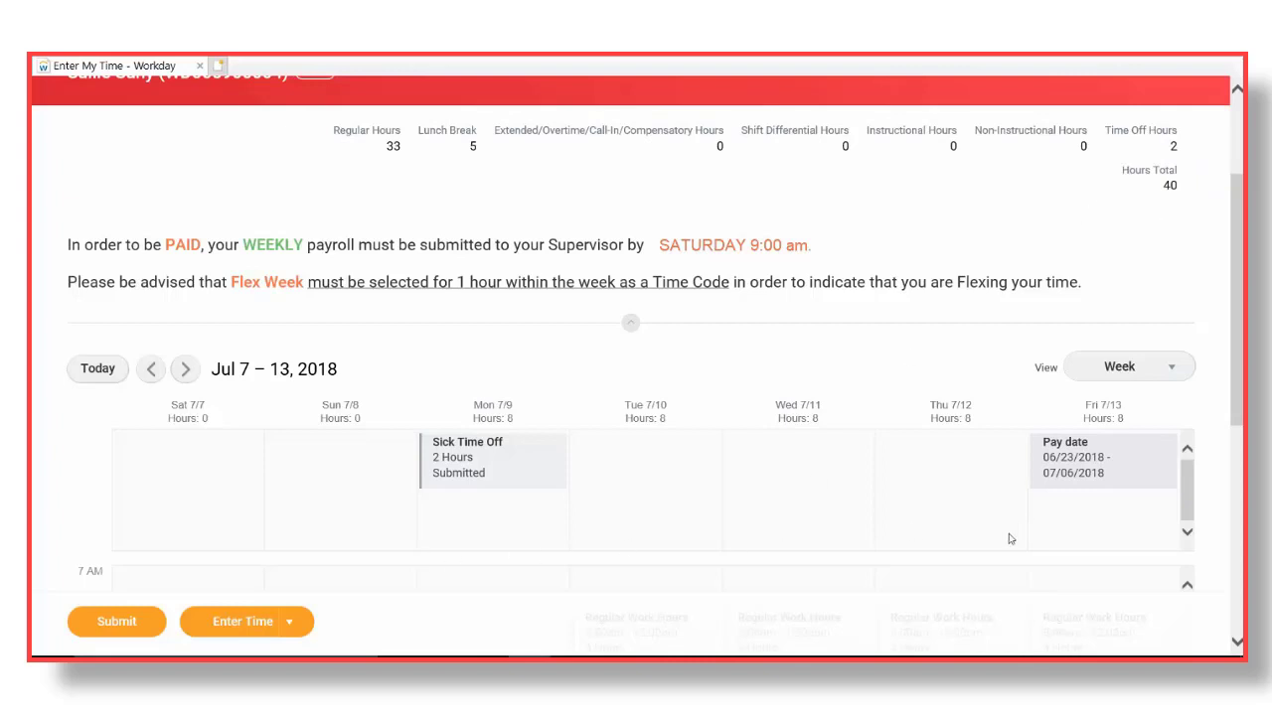
pyautogui.scroll(-5, 1011, 538)
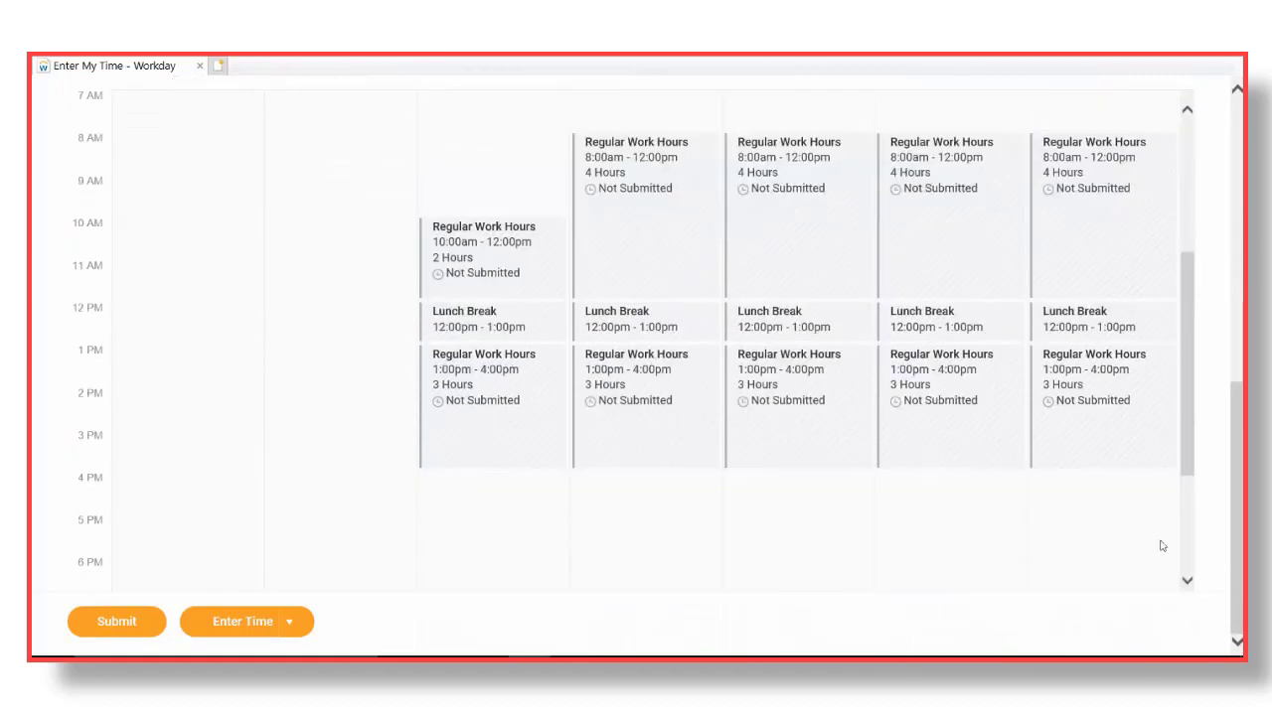
pyautogui.scroll(10, 1164, 545)
pyautogui.scroll(1, 1163, 545)
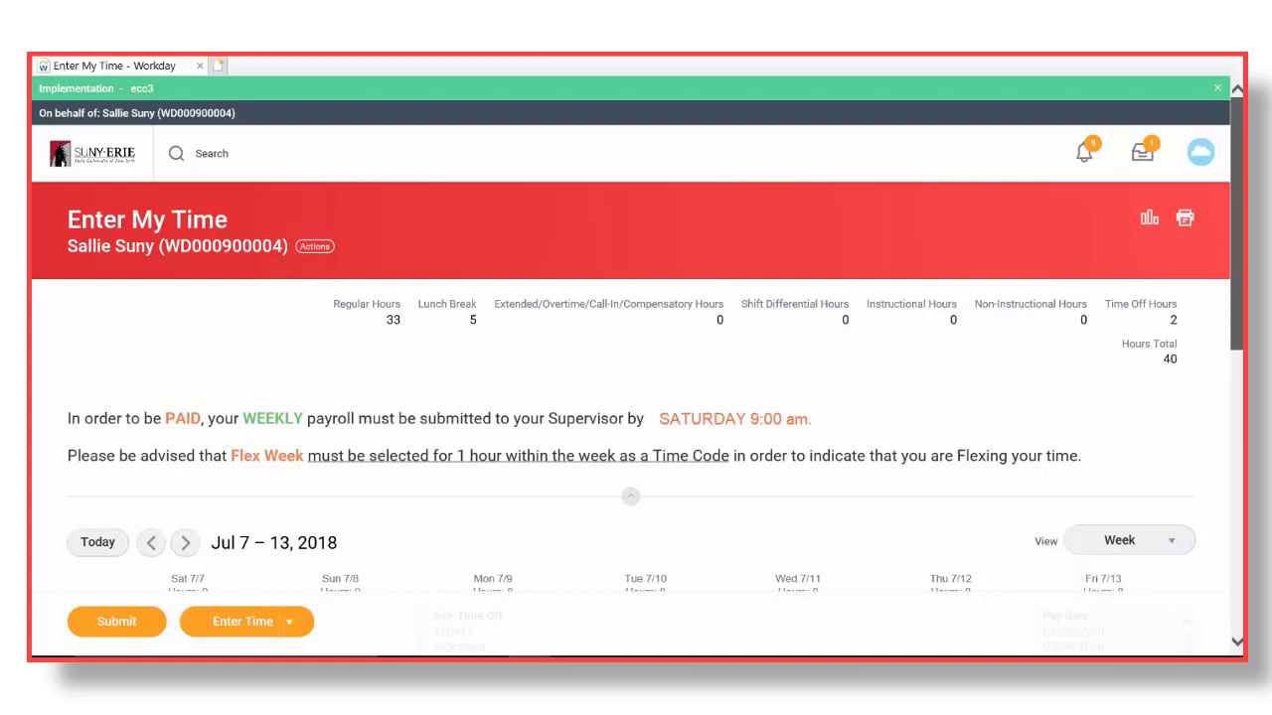
pyautogui.scroll(-3, 1148, 387)
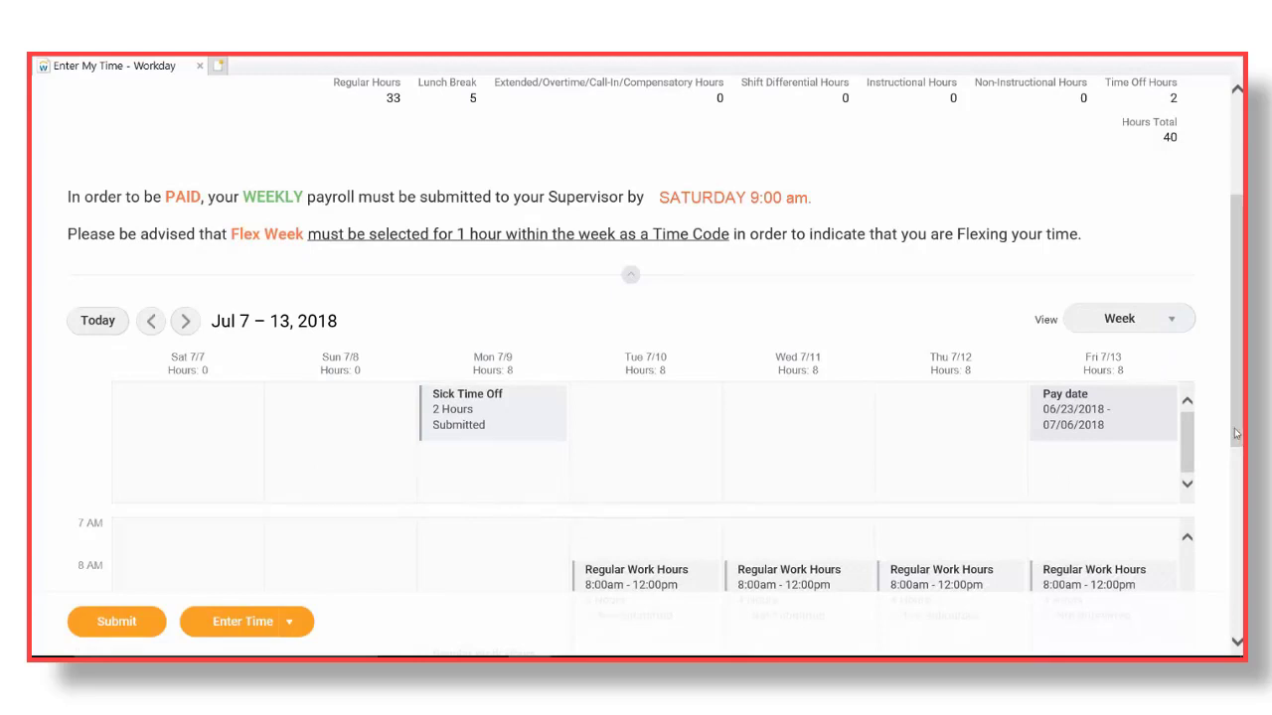
pyautogui.scroll(-3, 1236, 433)
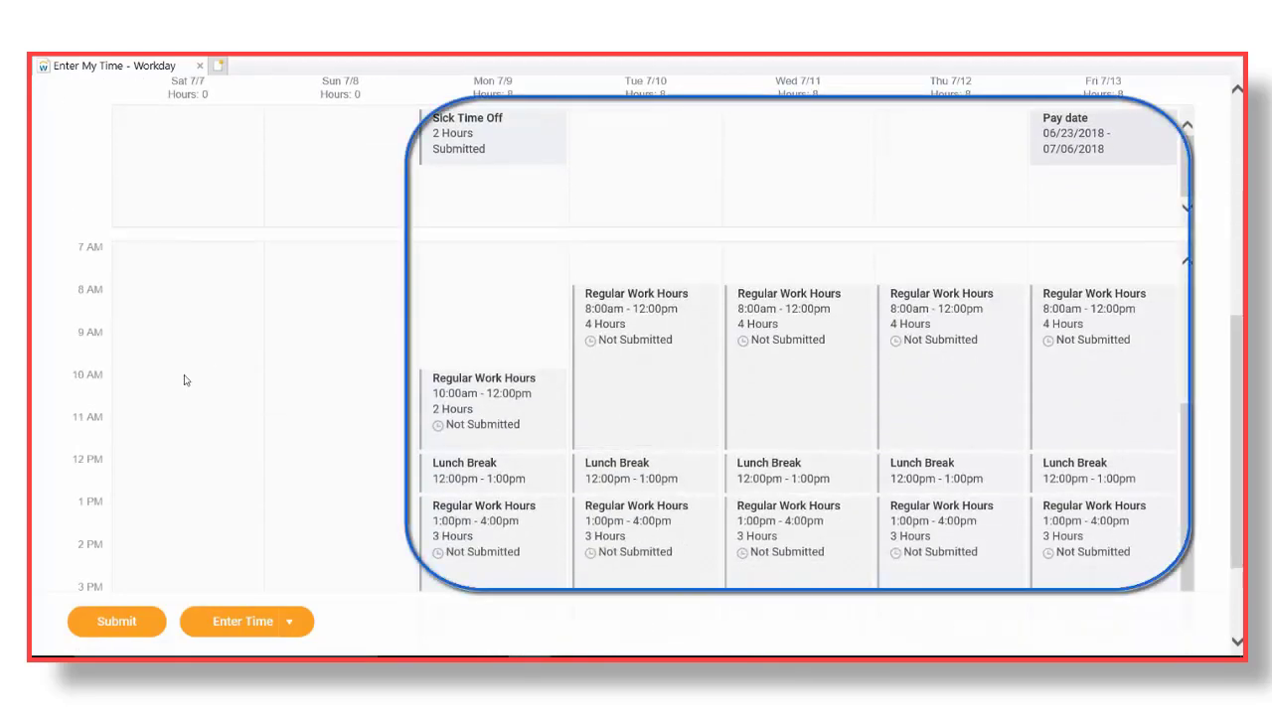
# - Submit the July 7 – 13, 2018 time for approval after checking its totals, and return to the weekly calendar
pyautogui.click(121, 624)
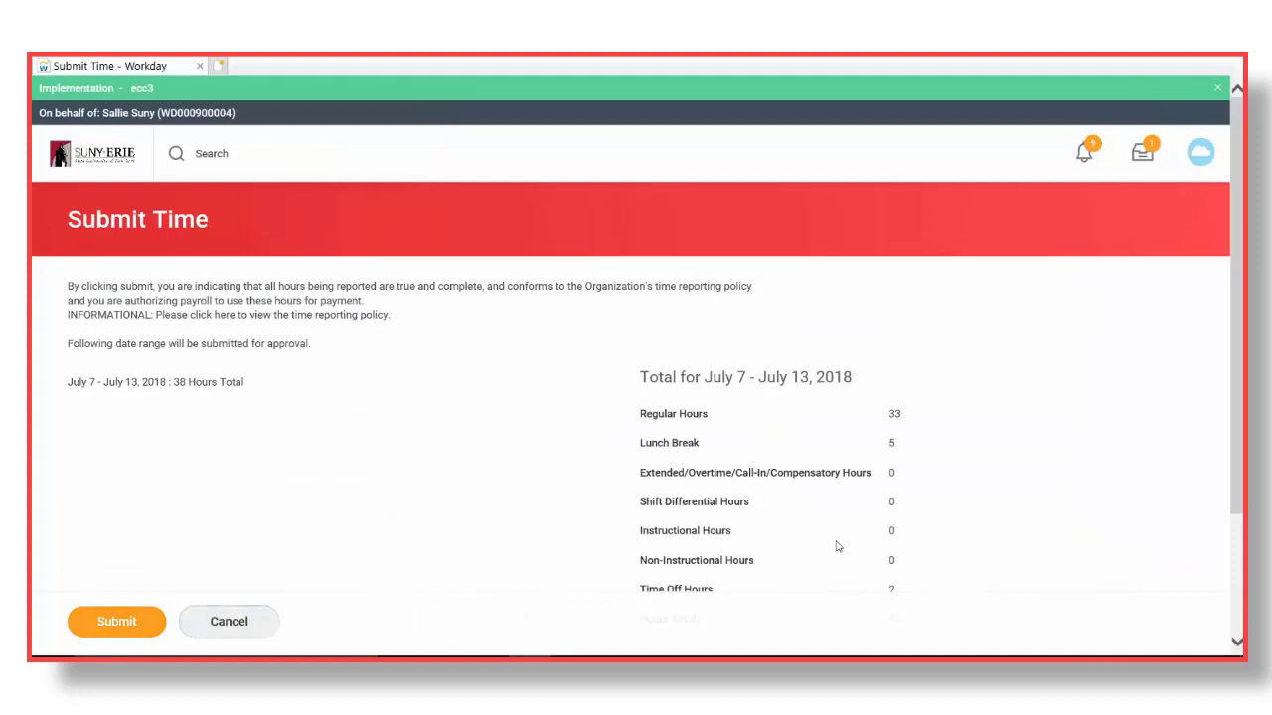
pyautogui.moveTo(1240, 330); pyautogui.dragTo(1241, 402)
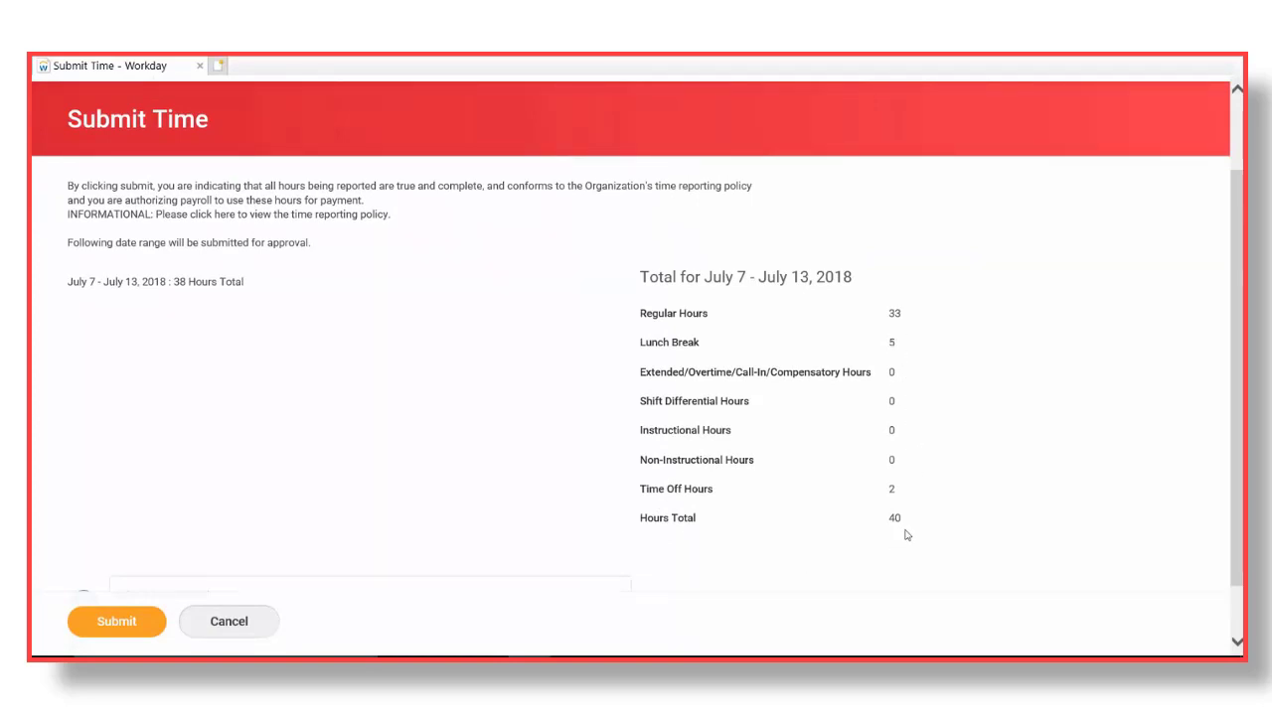
pyautogui.moveTo(1237, 544); pyautogui.dragTo(1236, 594)
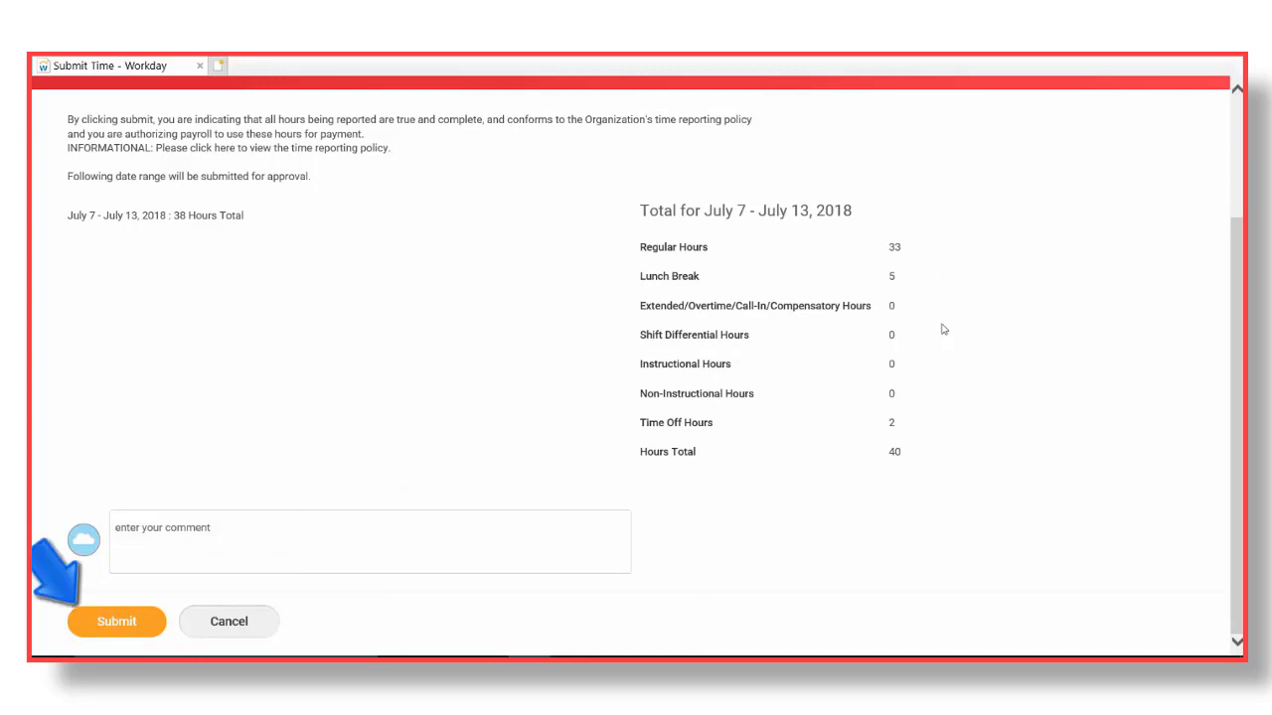
pyautogui.click(114, 621)
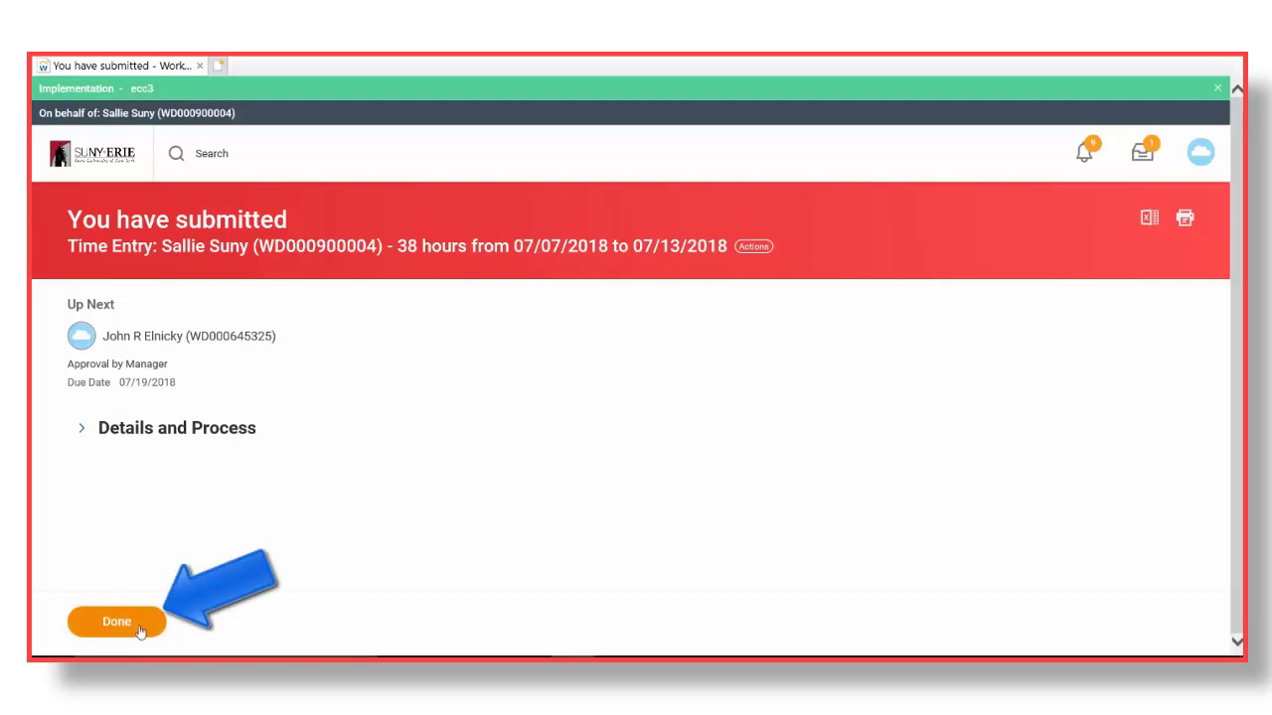
pyautogui.click(107, 628)
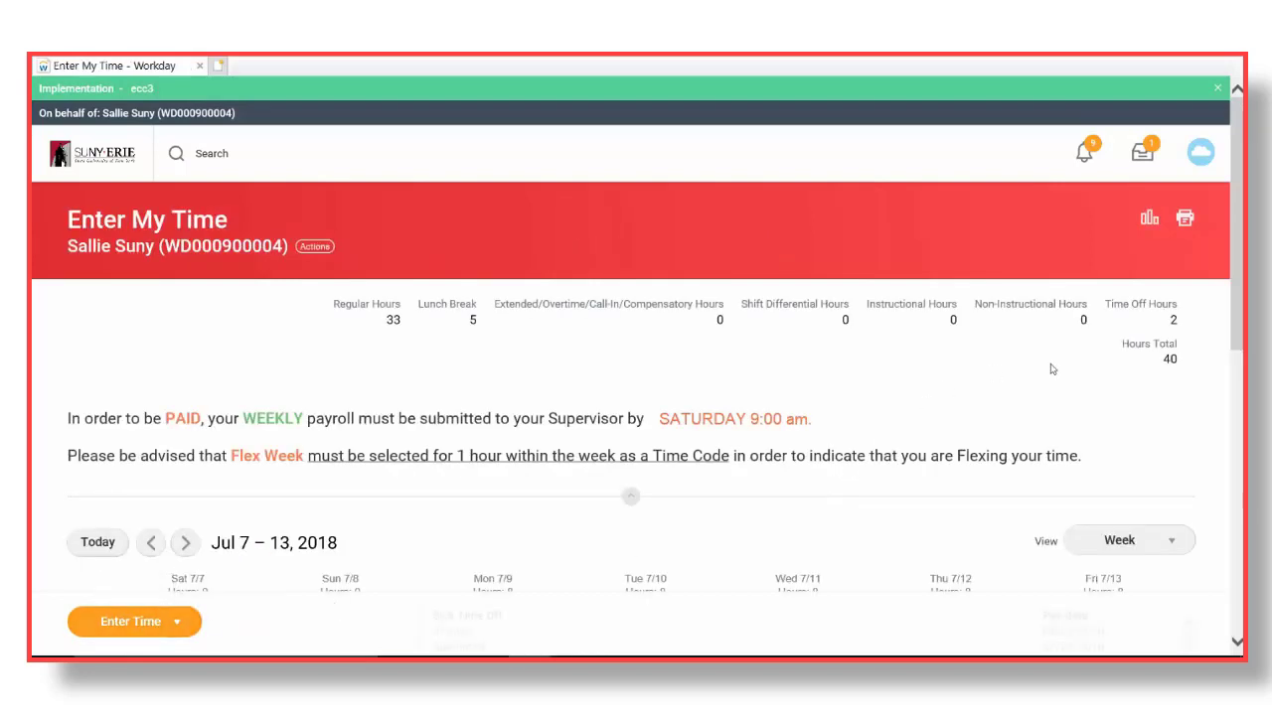
# - Check the submission status of the week's time blocks and the hours totals after submitting
pyautogui.scroll(-3, 1050, 366)
pyautogui.scroll(-5, 1050, 367)
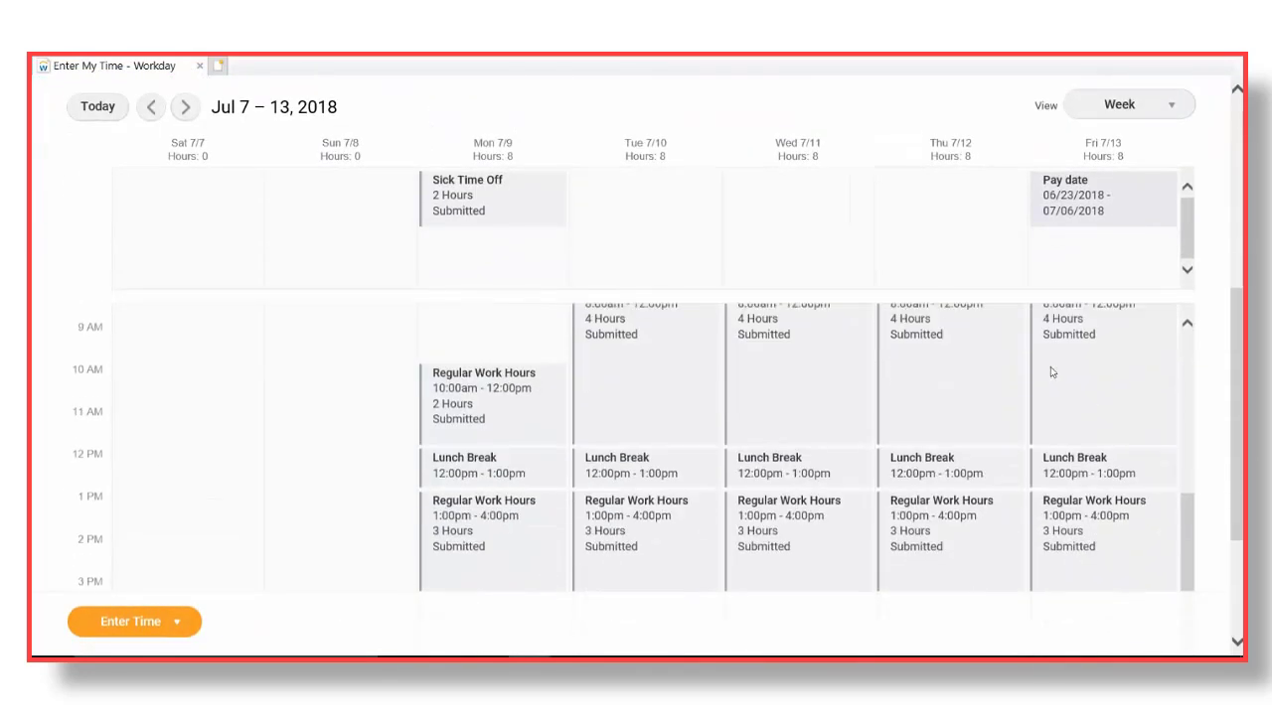
pyautogui.scroll(-2, 1034, 382)
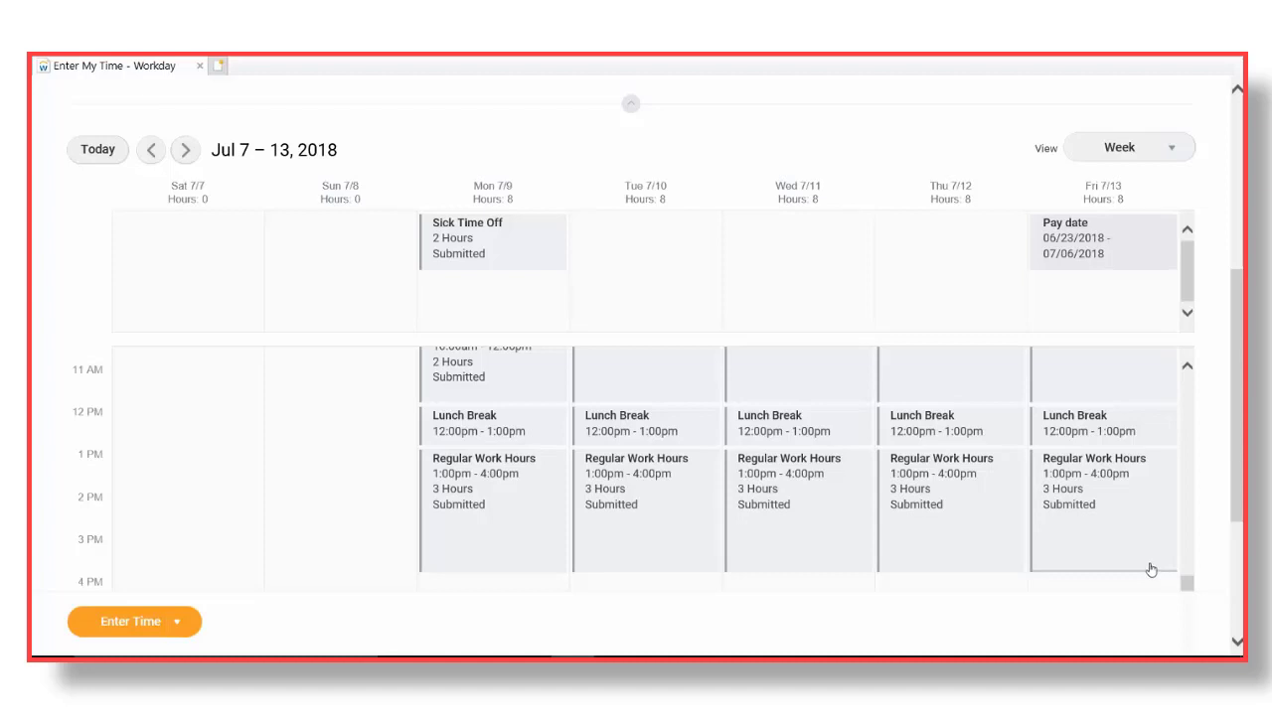
pyautogui.scroll(4, 1238, 511)
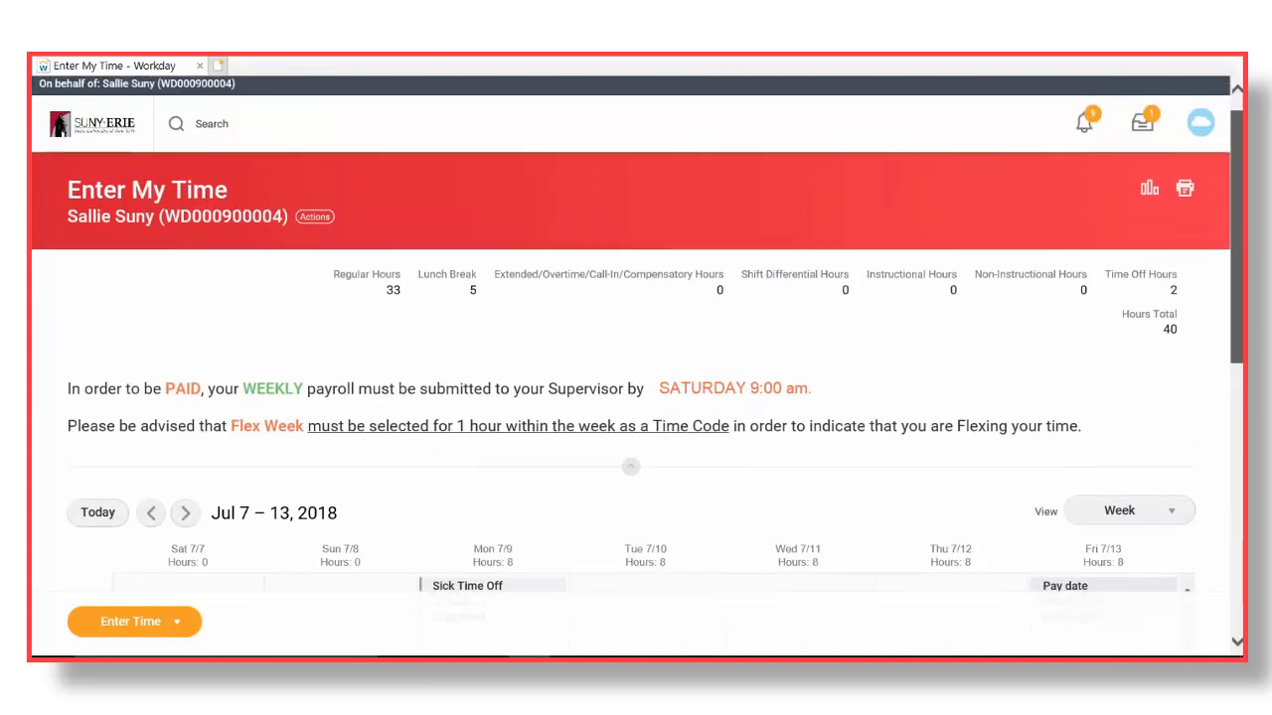
pyautogui.scroll(-5, 1234, 554)
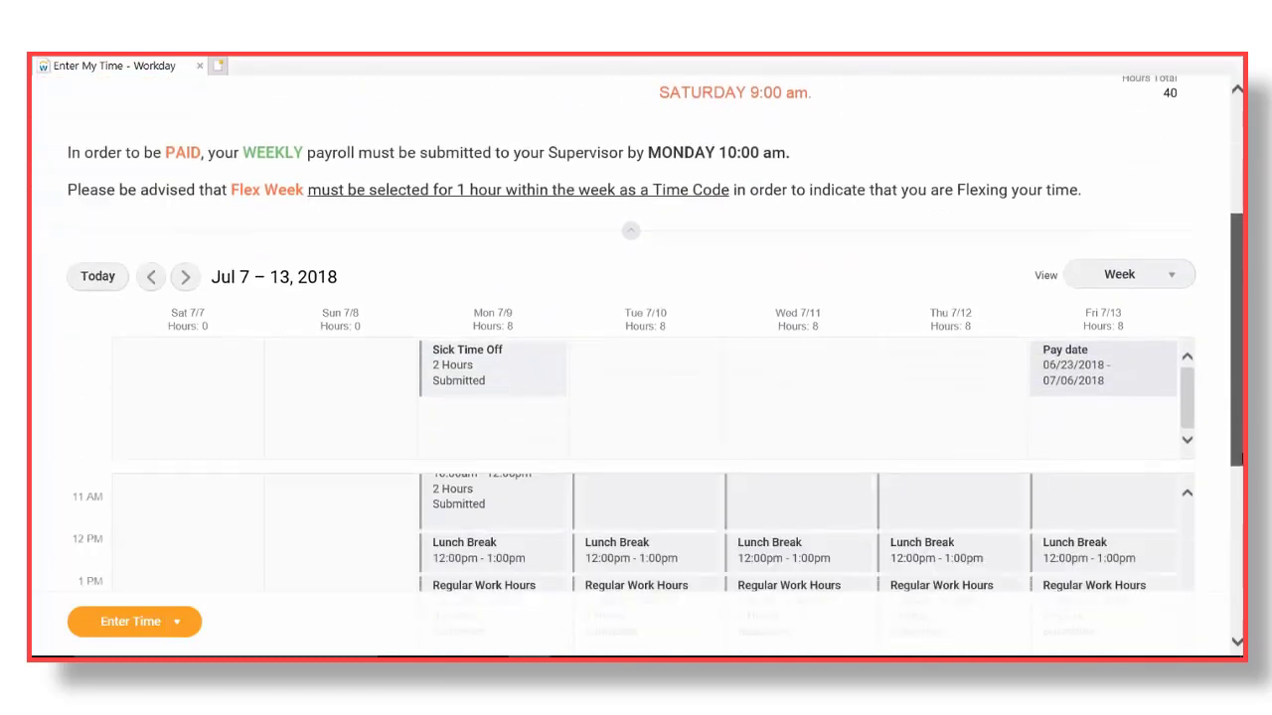